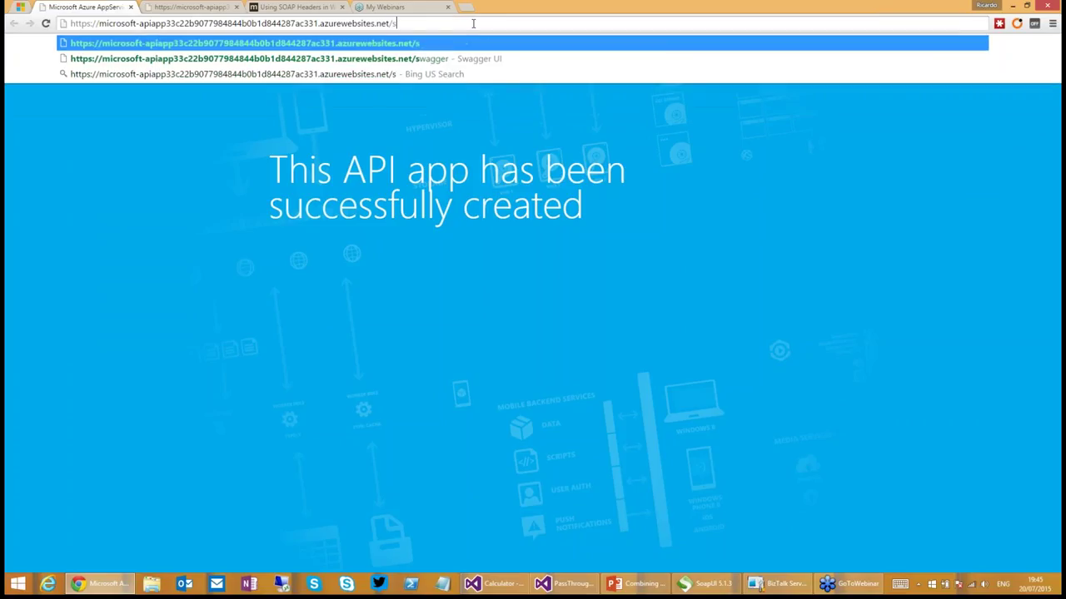
# Load Swagger UI and expand the Add, Divide, Multiply and Subtract operation groups.
pyautogui.press('Down')
pyautogui.press('Return')
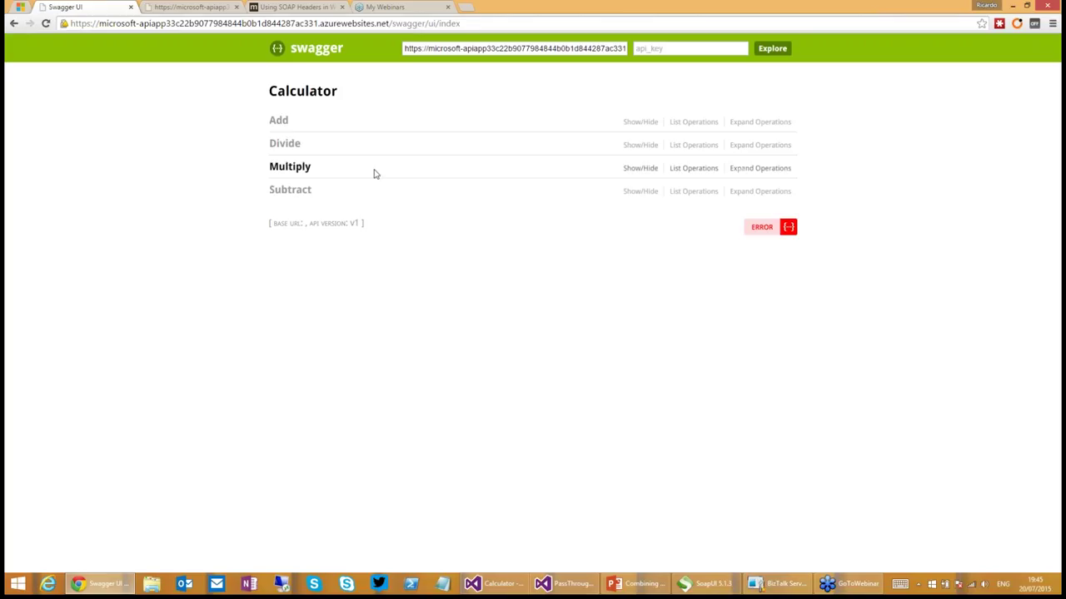
pyautogui.click(279, 121)
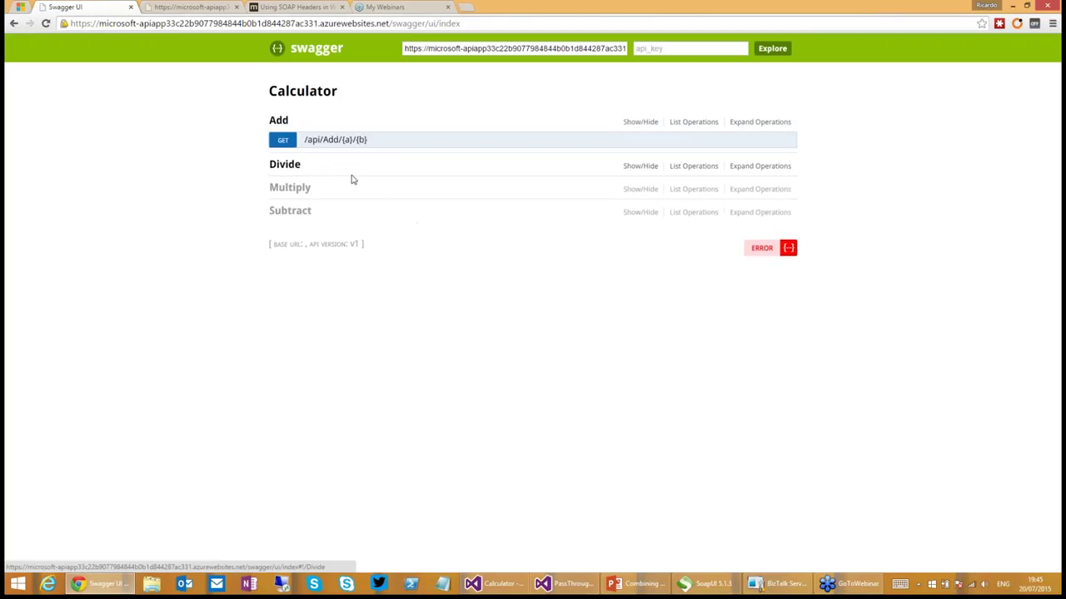
pyautogui.click(284, 165)
pyautogui.click(283, 211)
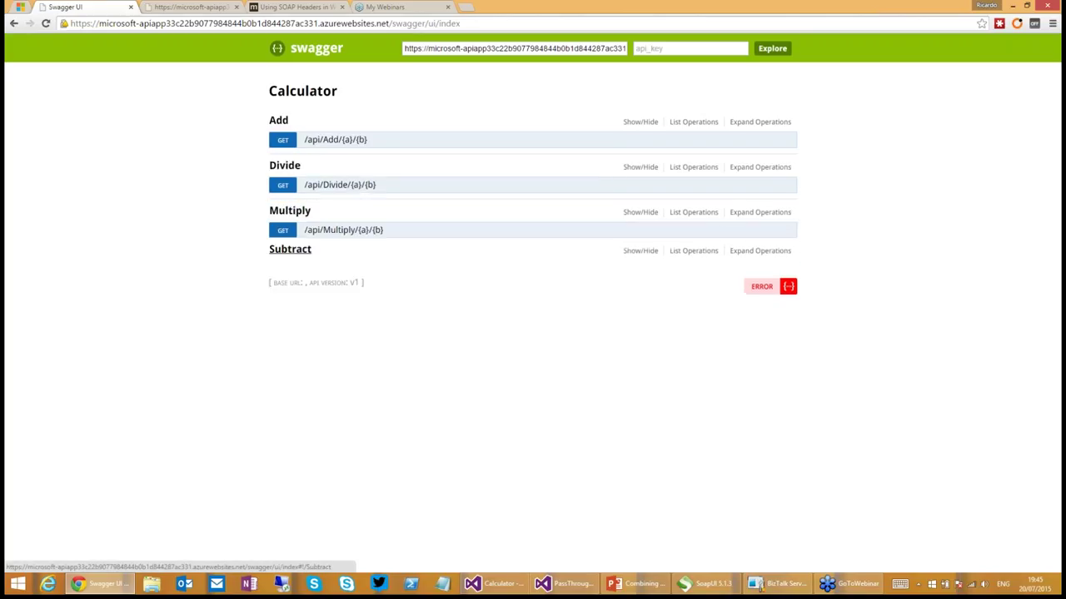
pyautogui.click(290, 256)
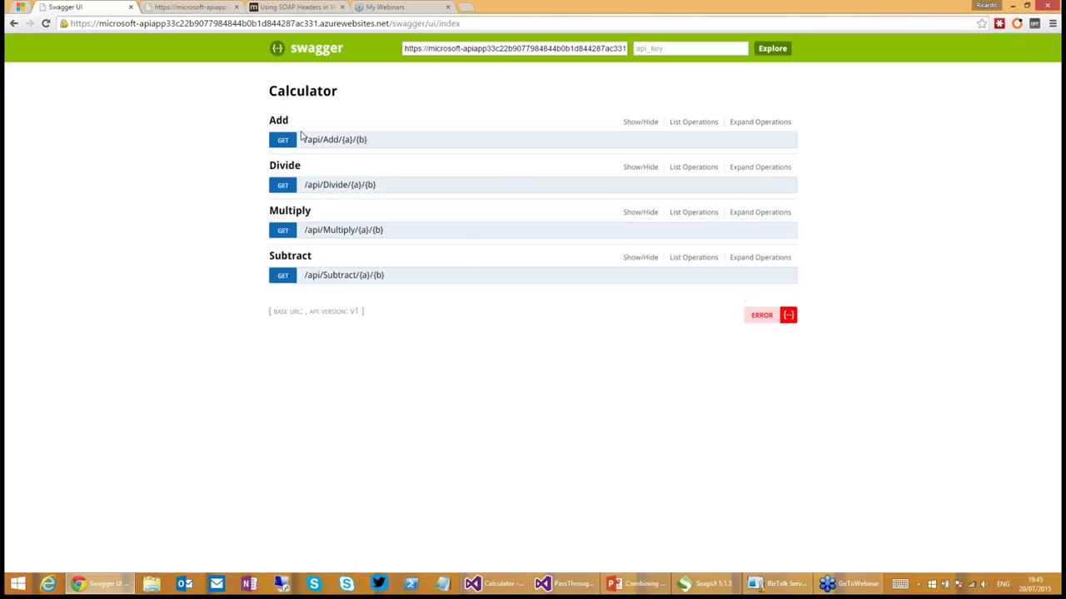
# Open the /api/Add/{a}/{b} parameter form and select the Swagger path in the address.
pyautogui.click(336, 141)
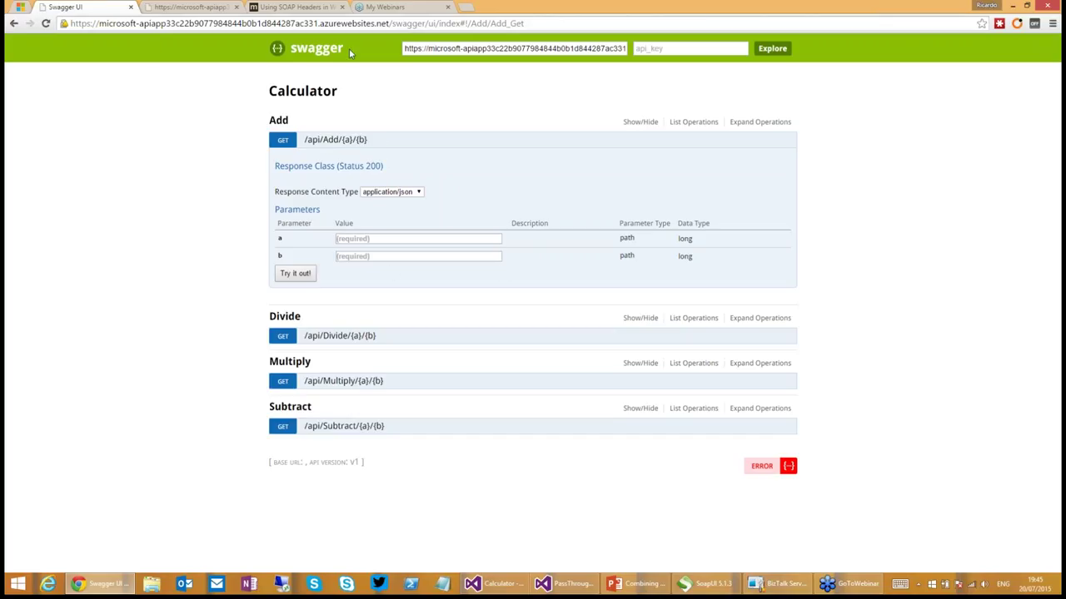
pyautogui.click(386, 24)
pyautogui.moveTo(388, 24); pyautogui.dragTo(623, 20)
# Call the Add endpoint via /api/add/1/2, then via /api/add/1/45 to get 46.
pyautogui.write('/api/add/1/2')
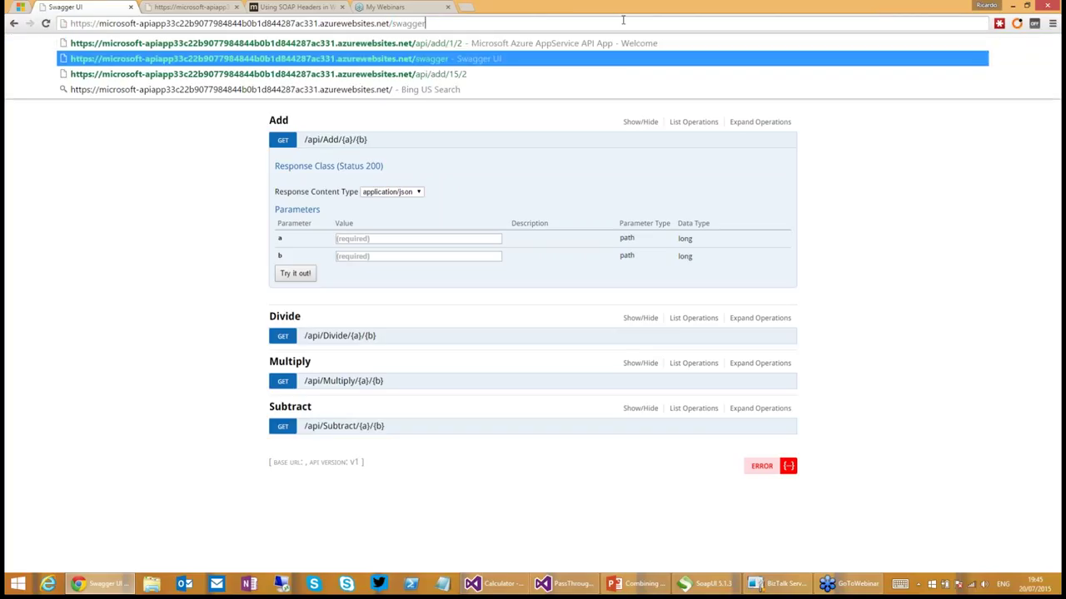
pyautogui.press('Return')
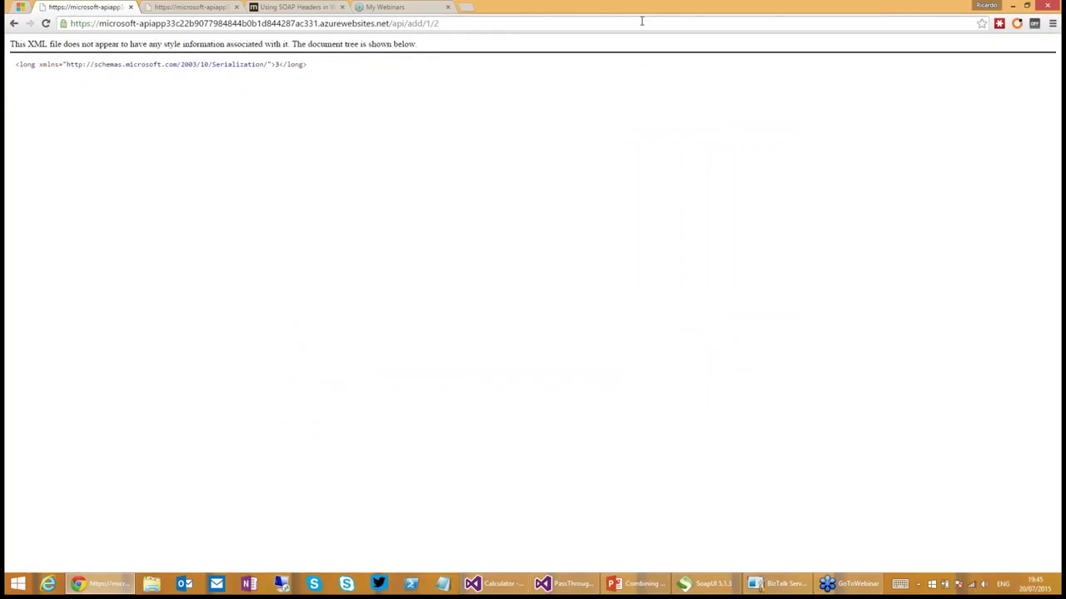
pyautogui.click(431, 24)
pyautogui.click(434, 23)
pyautogui.press('BackSpace')
pyautogui.write('45')
pyautogui.press('Return')
# Select the base azurewebsites.net site address and go to the Azure portal tab.
pyautogui.click(401, 23)
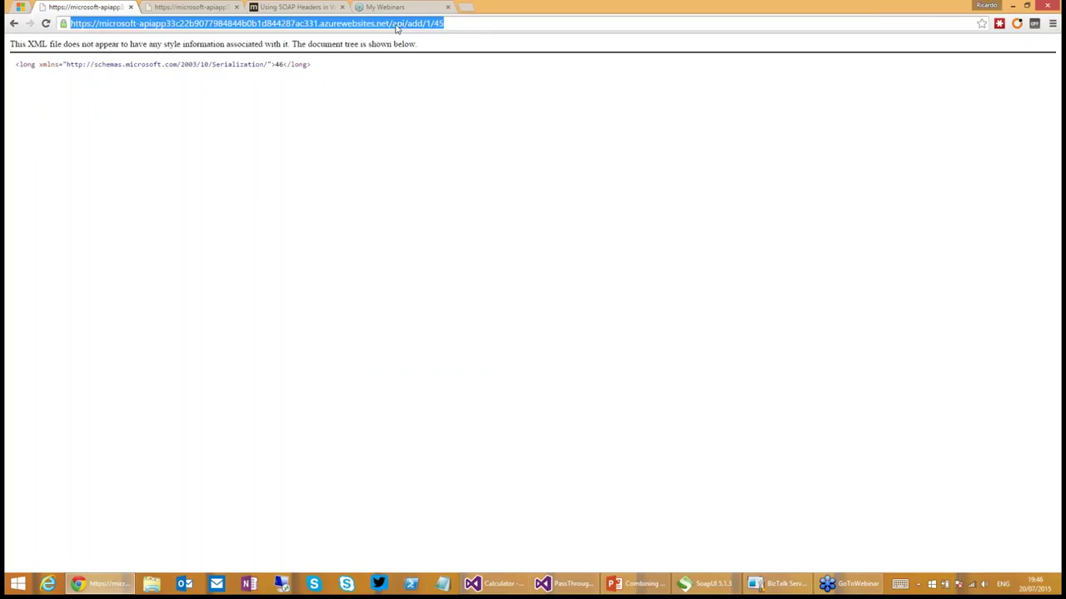
pyautogui.click(394, 24)
pyautogui.moveTo(393, 24); pyautogui.dragTo(18, 18)
pyautogui.hotkey('ctrl', 'c')
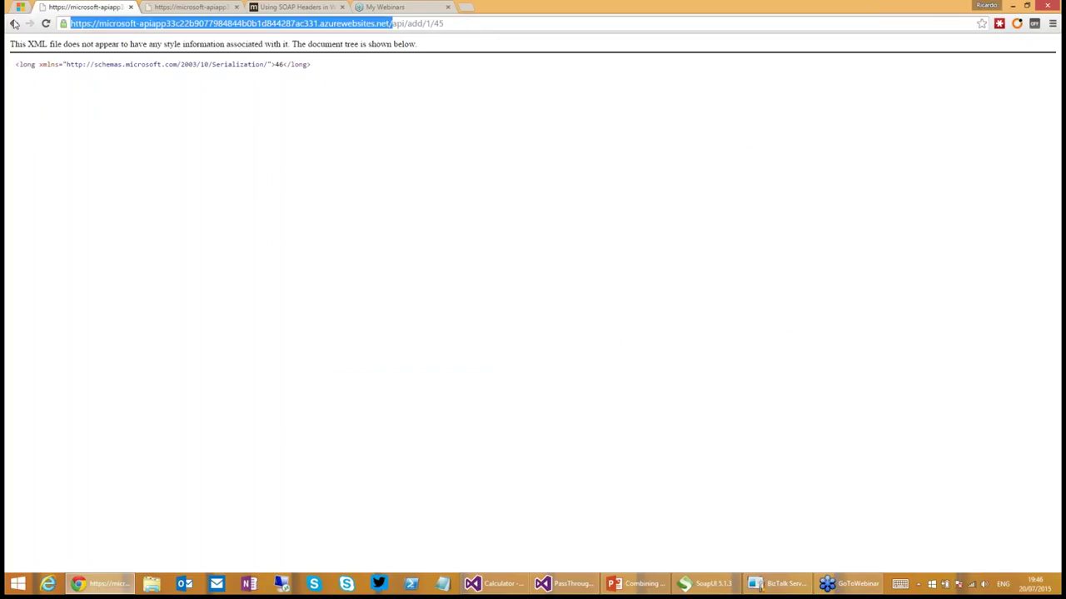
pyautogui.click(20, 9)
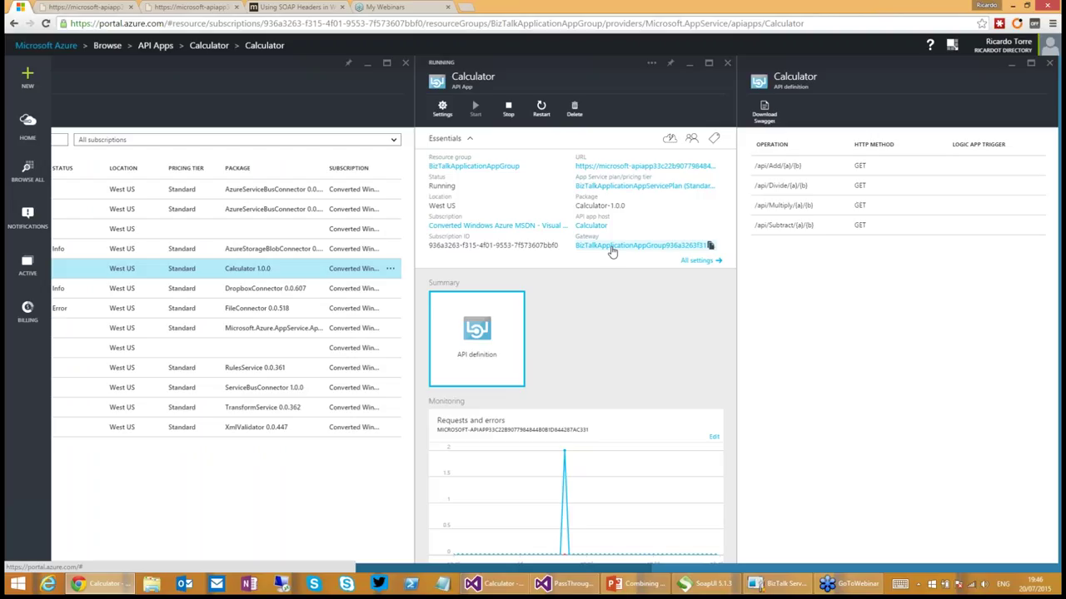
# Open the Calculator API app gateway's Settings > Identity providers.
pyautogui.click(612, 248)
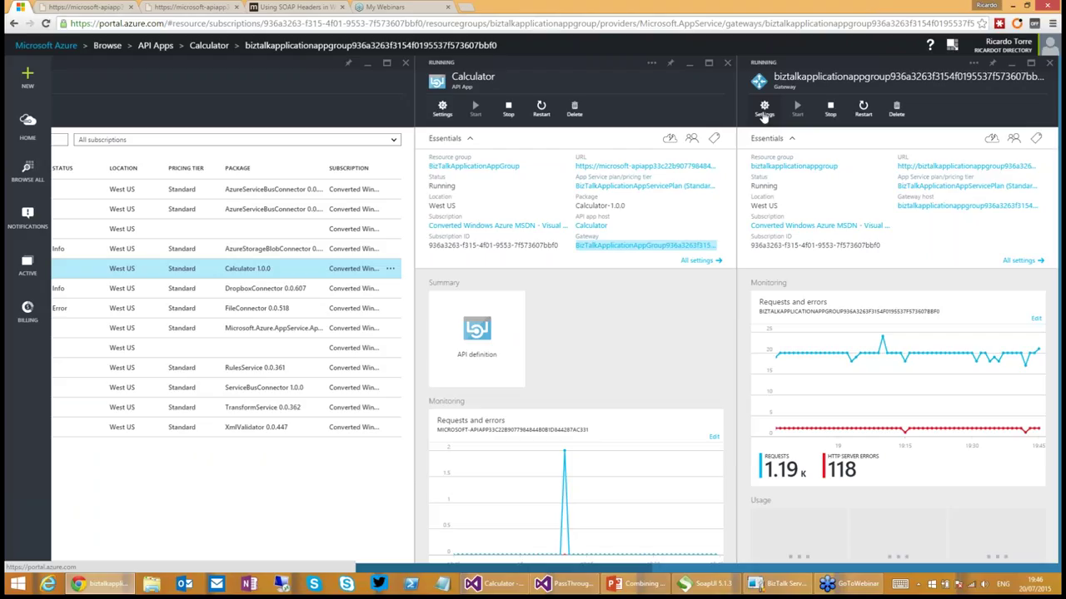
pyautogui.click(802, 186)
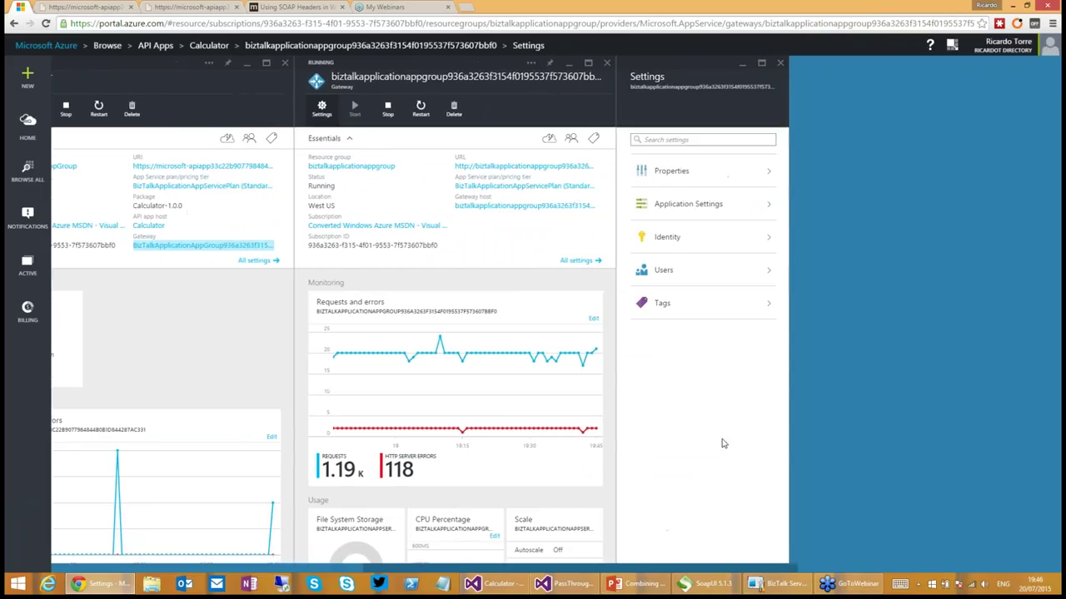
pyautogui.click(683, 239)
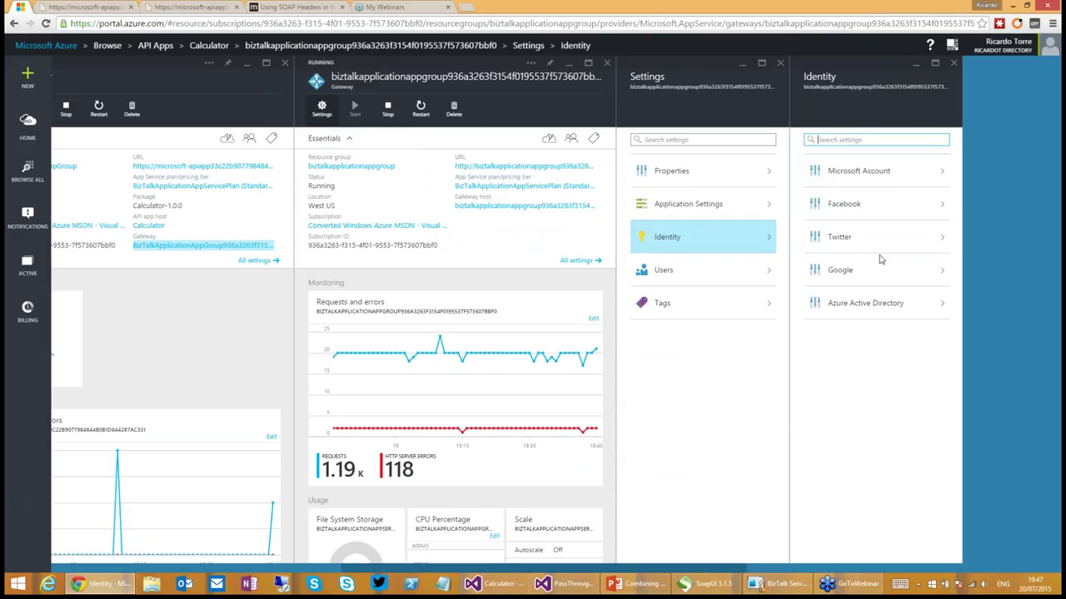
# Review the Microsoft Account and Azure Active Directory settings, then return to the add/1/45 result.
pyautogui.click(873, 173)
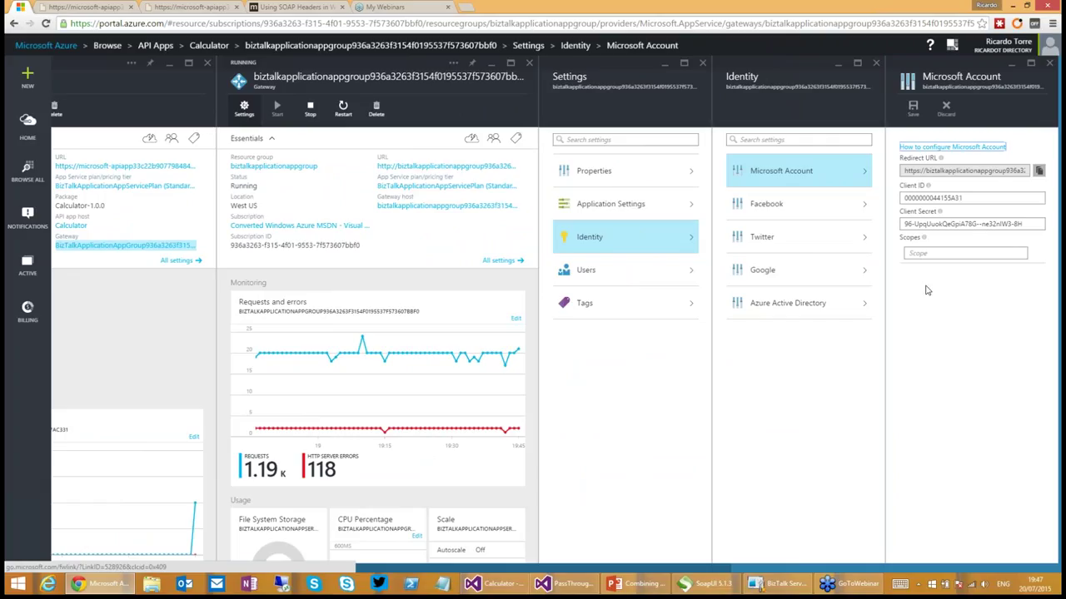
pyautogui.click(772, 311)
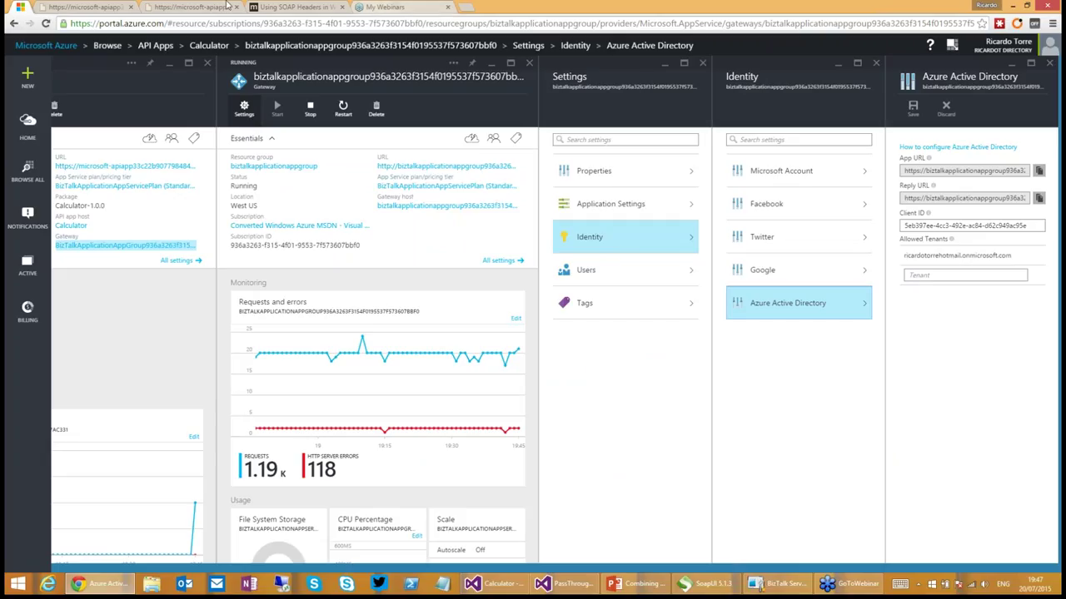
pyautogui.click(83, 6)
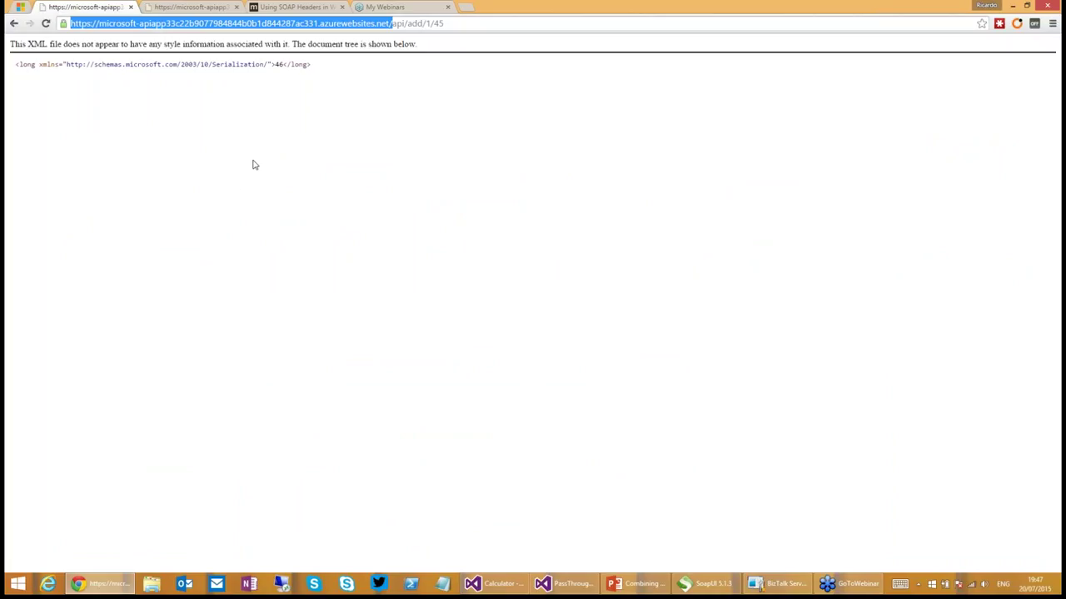
# Load the copied API app address in a new incognito window.
pyautogui.rightClick(104, 583)
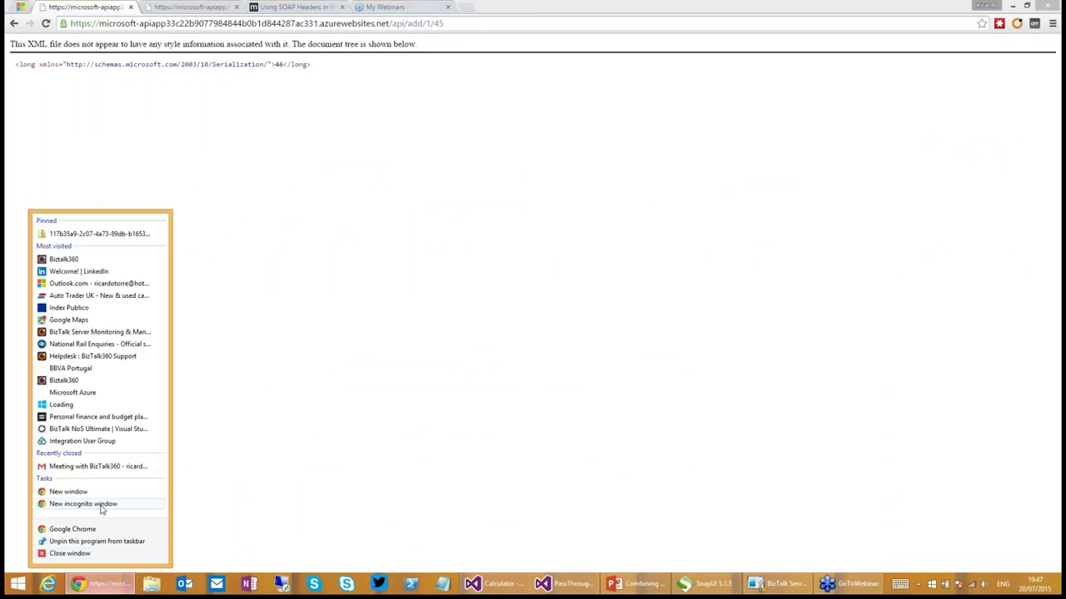
pyautogui.click(102, 506)
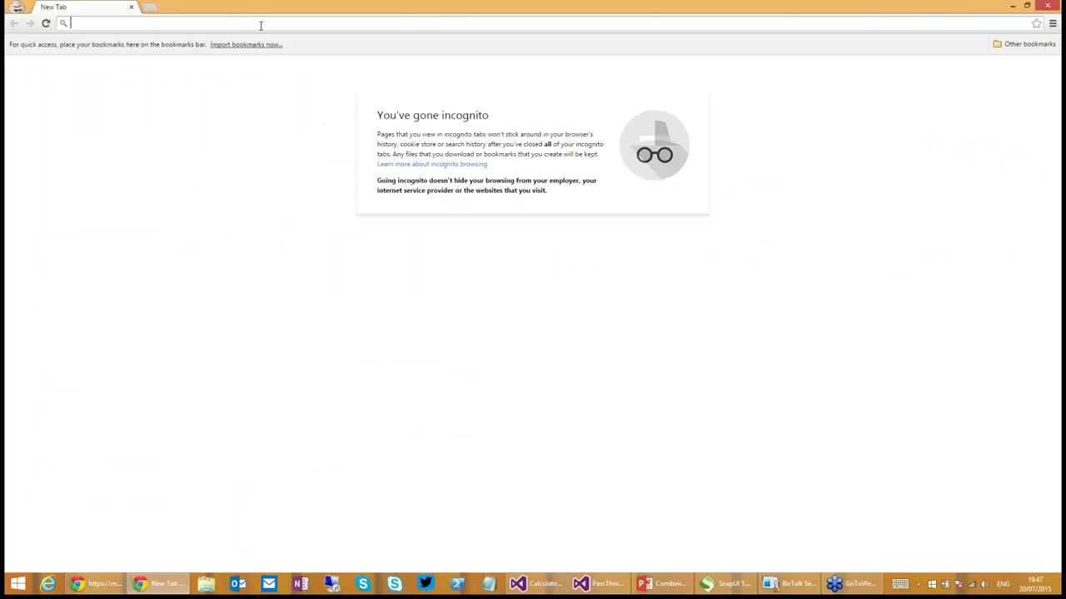
pyautogui.hotkey('ctrl', 'v')
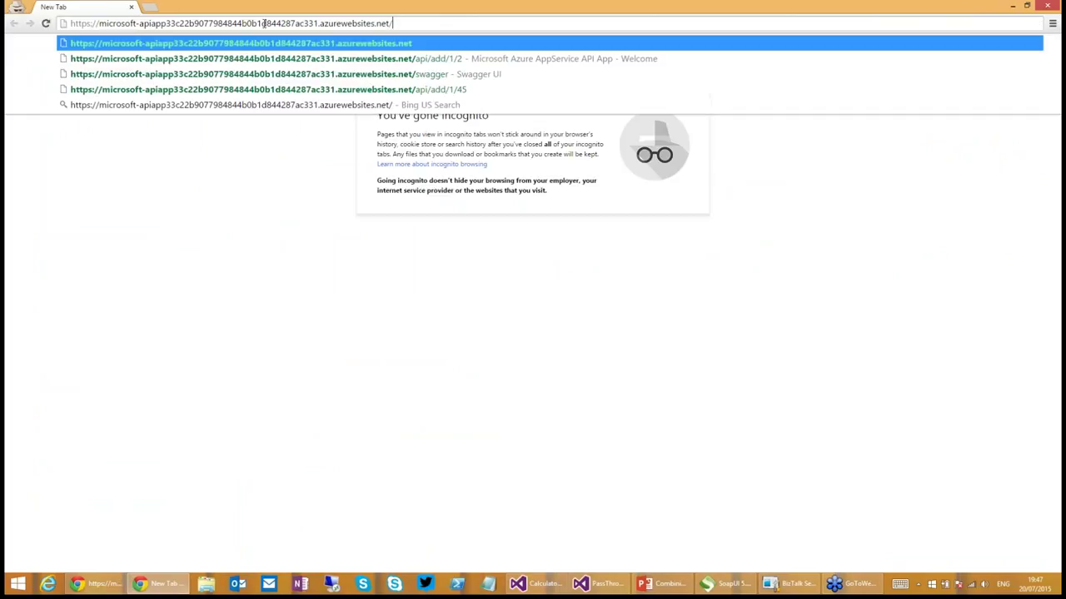
pyautogui.press('Return')
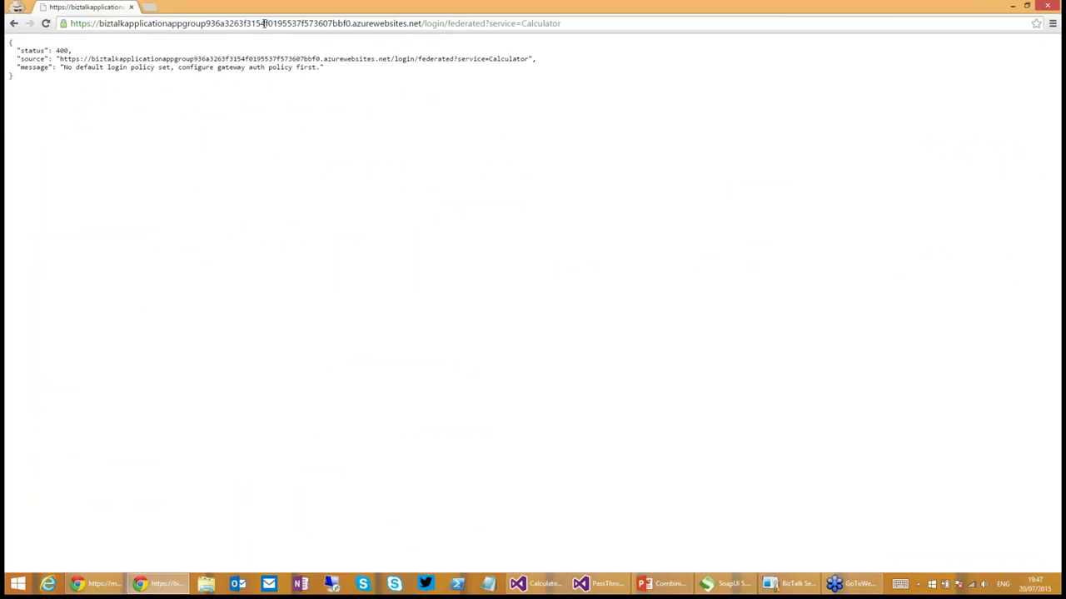
# Replace 'federated?service=Calculator' with 'aad' in the gateway login address and load it.
pyautogui.click(452, 24)
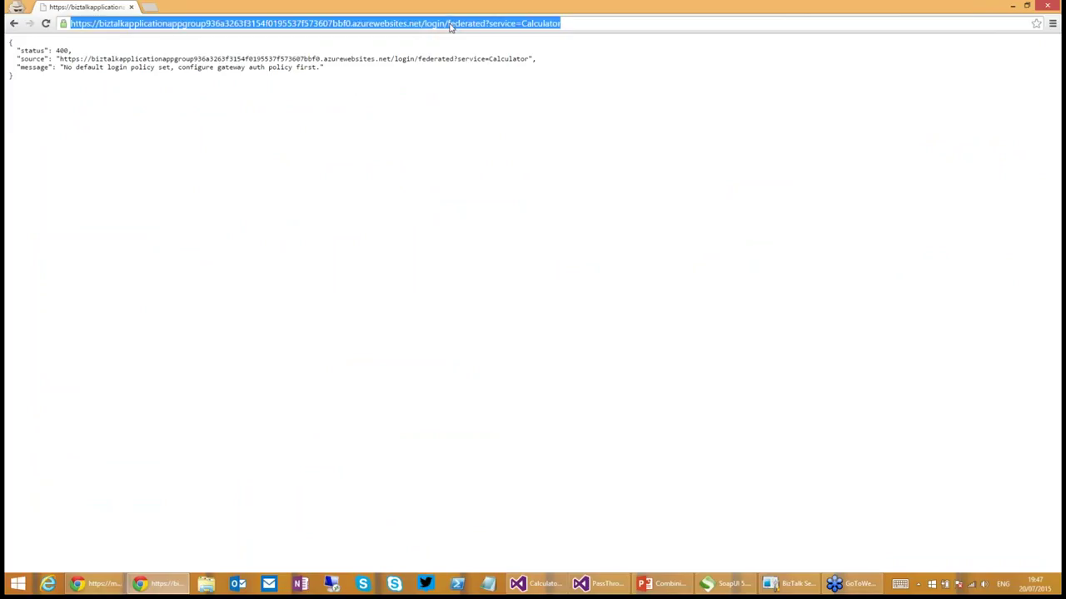
pyautogui.moveTo(447, 23); pyautogui.dragTo(651, 26)
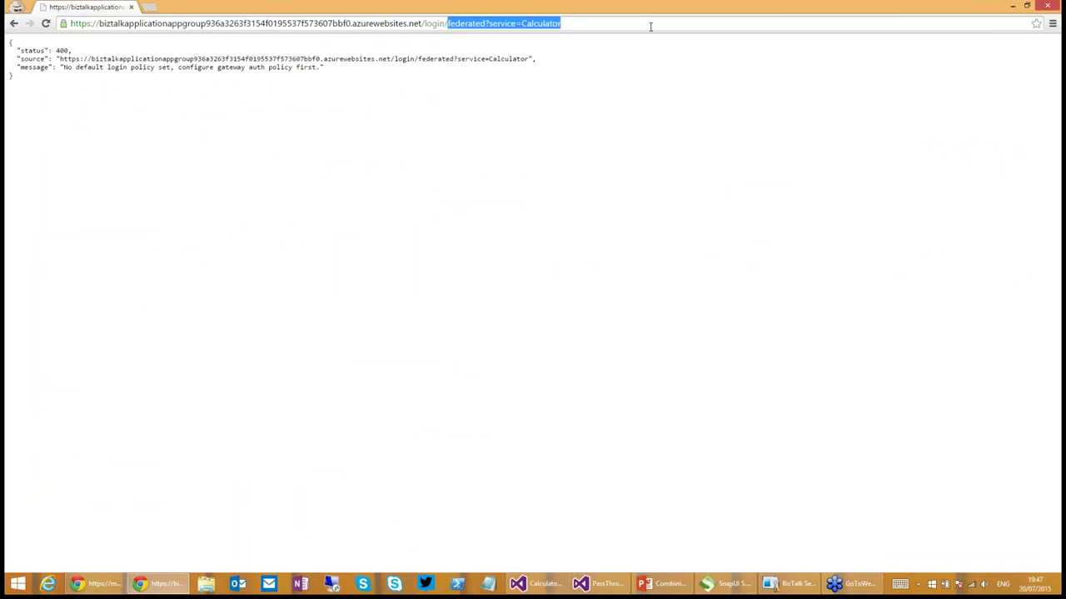
pyautogui.write('aad')
pyautogui.press('Return')
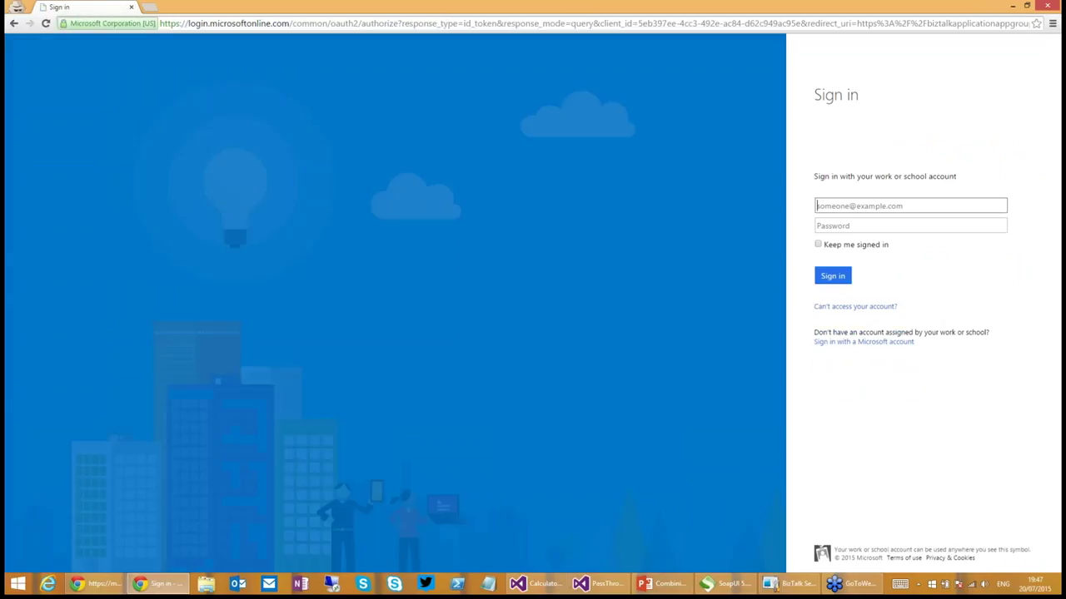
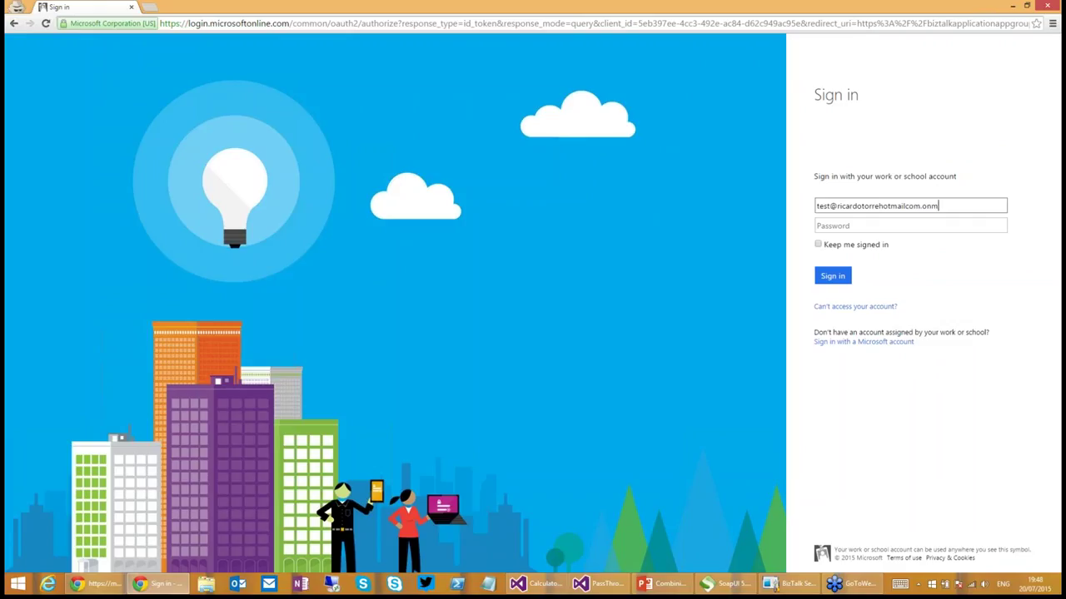
# Enter the test user's e-mail as sign-in ID, then select the portal's Allowed Tenants domain.
pyautogui.press('Tab')
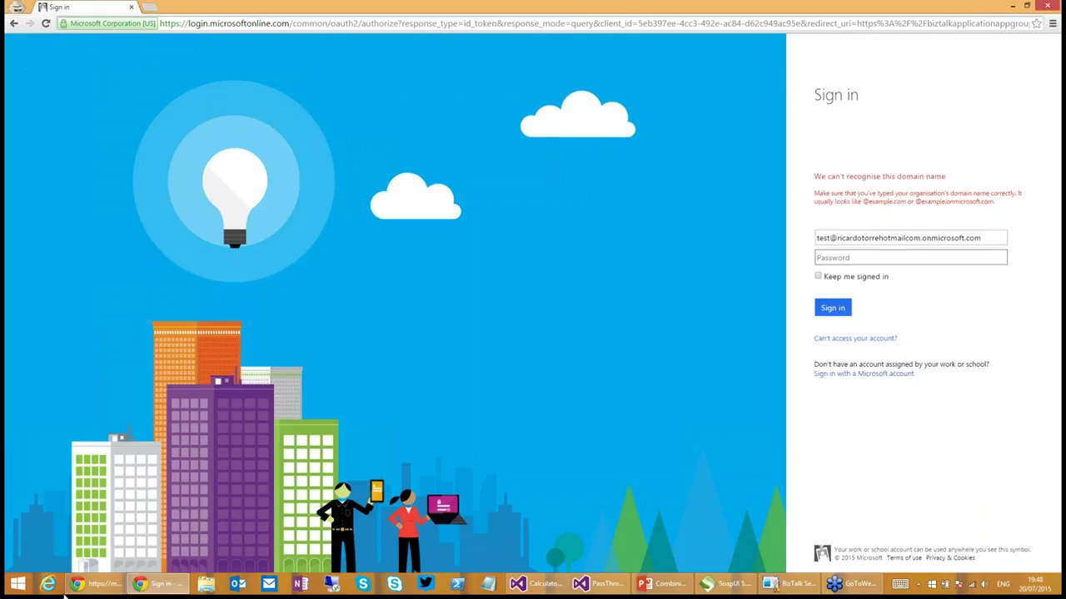
pyautogui.click(96, 583)
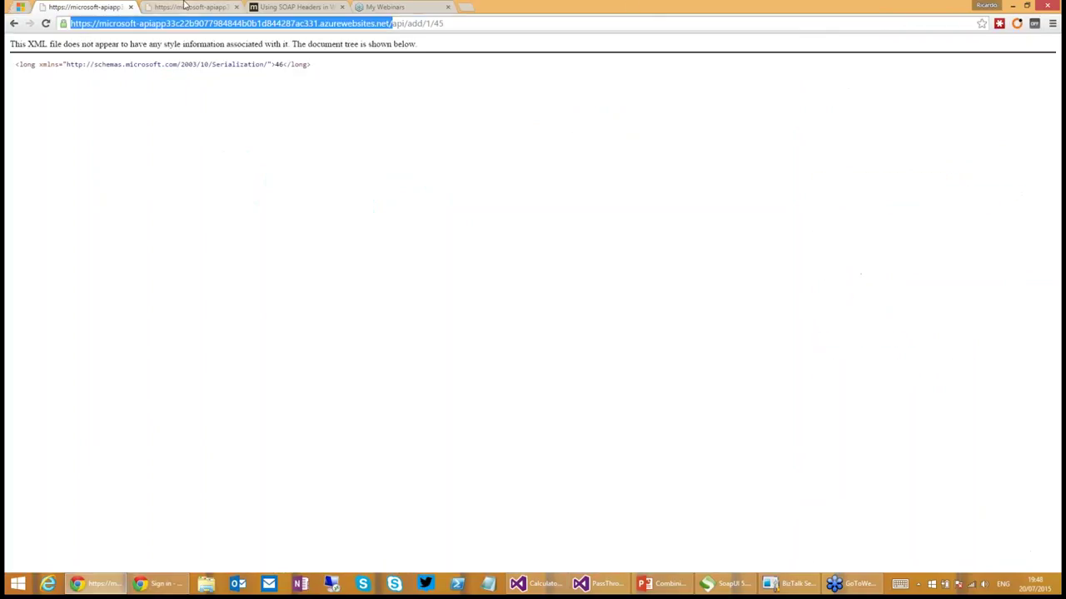
pyautogui.click(184, 6)
pyautogui.click(88, 6)
pyautogui.hotkey('alt', 'Tab')
pyautogui.moveTo(1013, 255); pyautogui.dragTo(907, 255)
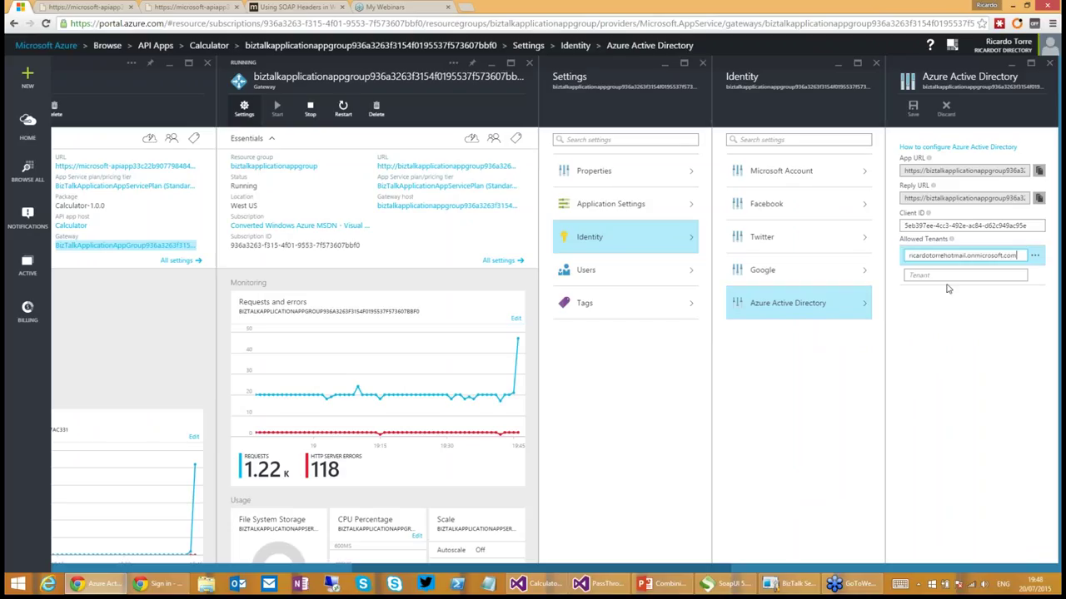
# Remove the domain after the @ in the sign-in user ID.
pyautogui.hotkey('alt', 'Tab')
pyautogui.click(836, 237)
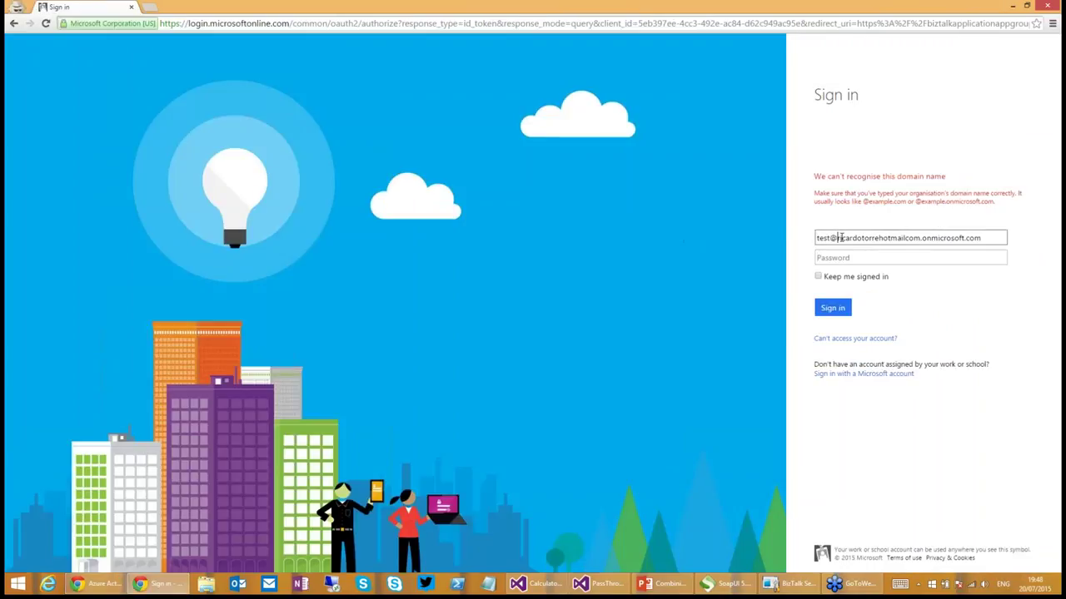
pyautogui.moveTo(836, 237); pyautogui.dragTo(1005, 243)
pyautogui.hotkey('ctrl', 'v')
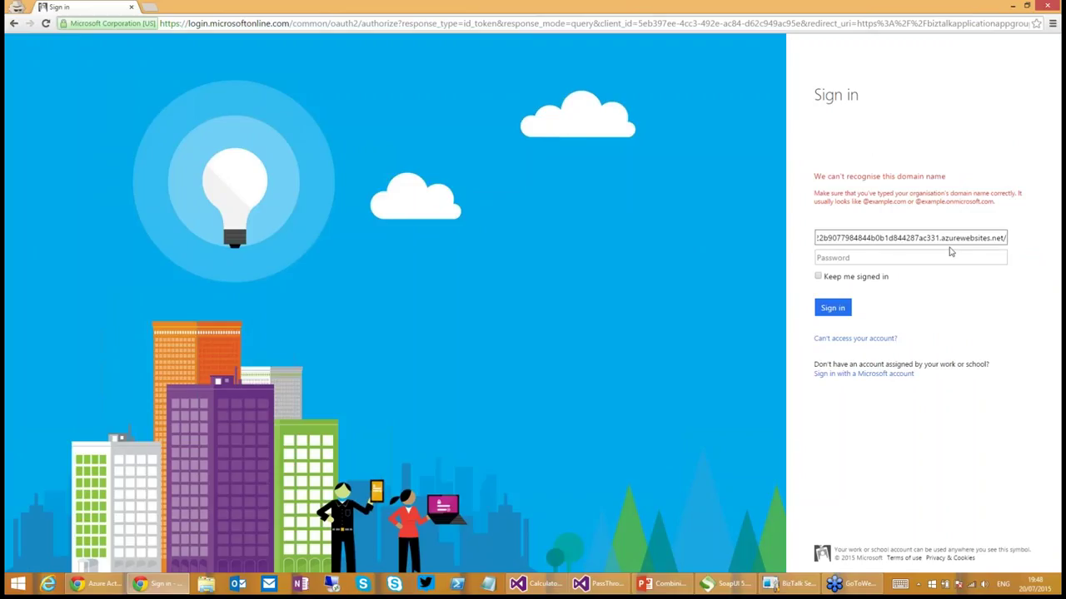
pyautogui.hotkey('ctrl', 'z')
pyautogui.press('BackSpace')
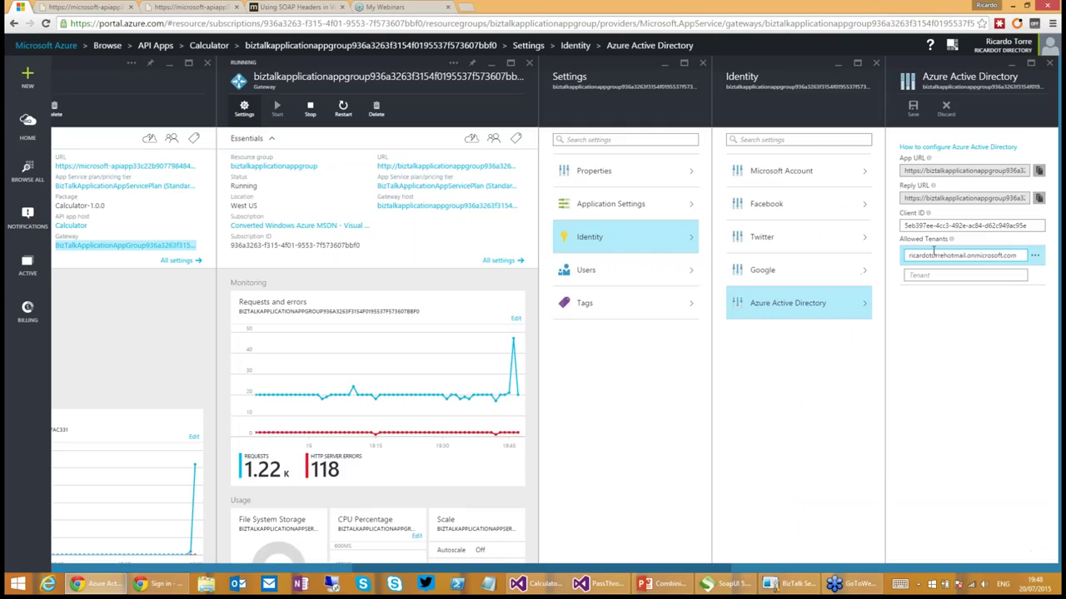
# Copy the Allowed Tenants domain after the user name and enter the account password.
pyautogui.tripleClick(934, 255)
pyautogui.rightClick(935, 256)
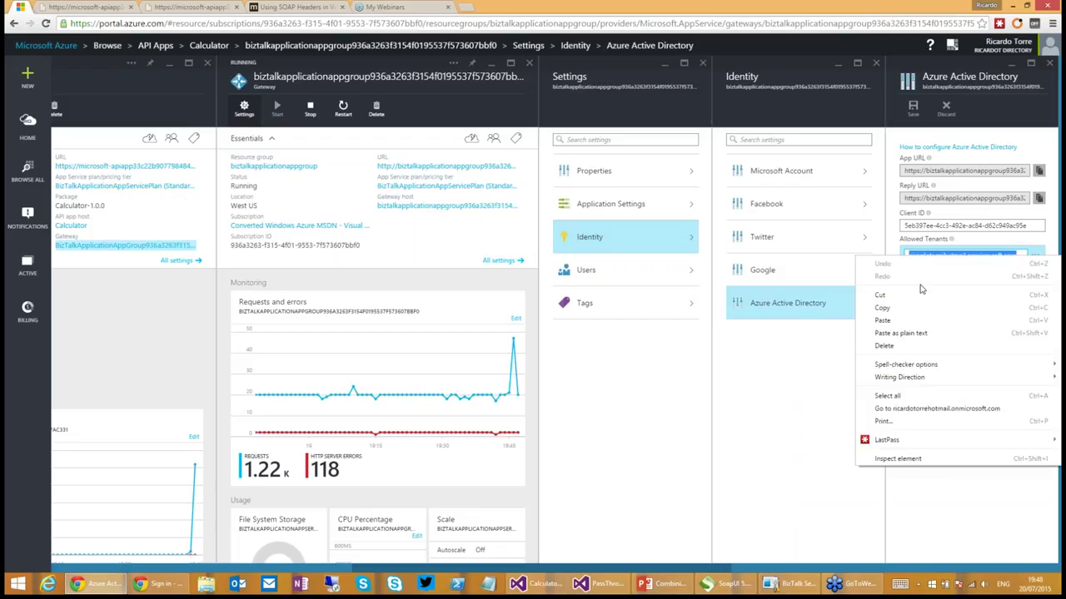
pyautogui.click(882, 308)
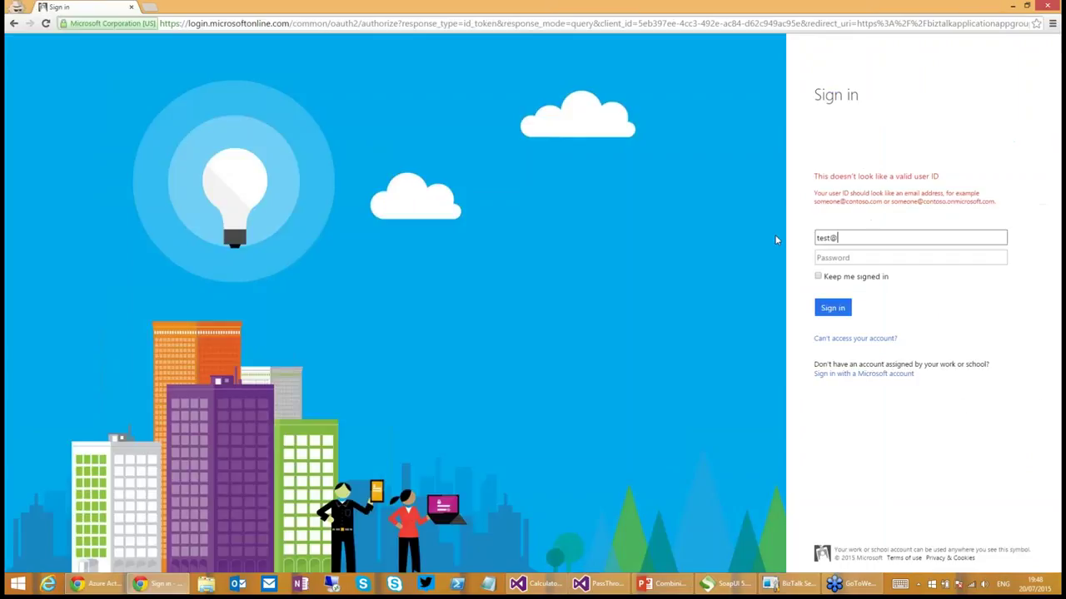
pyautogui.hotkey('ctrl', 'v')
pyautogui.press('Tab')
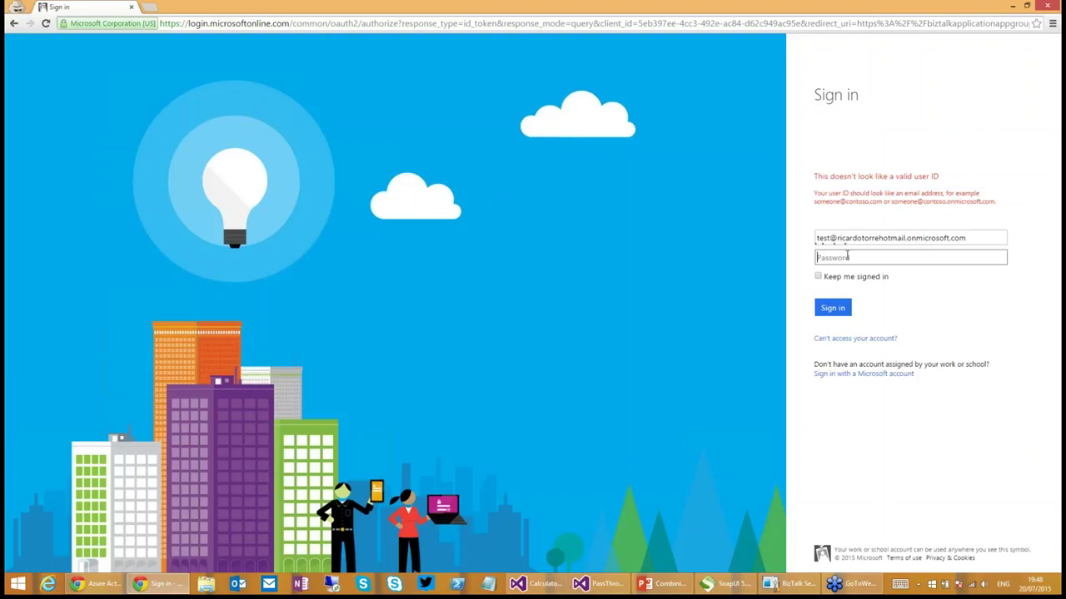
pyautogui.write('••••')
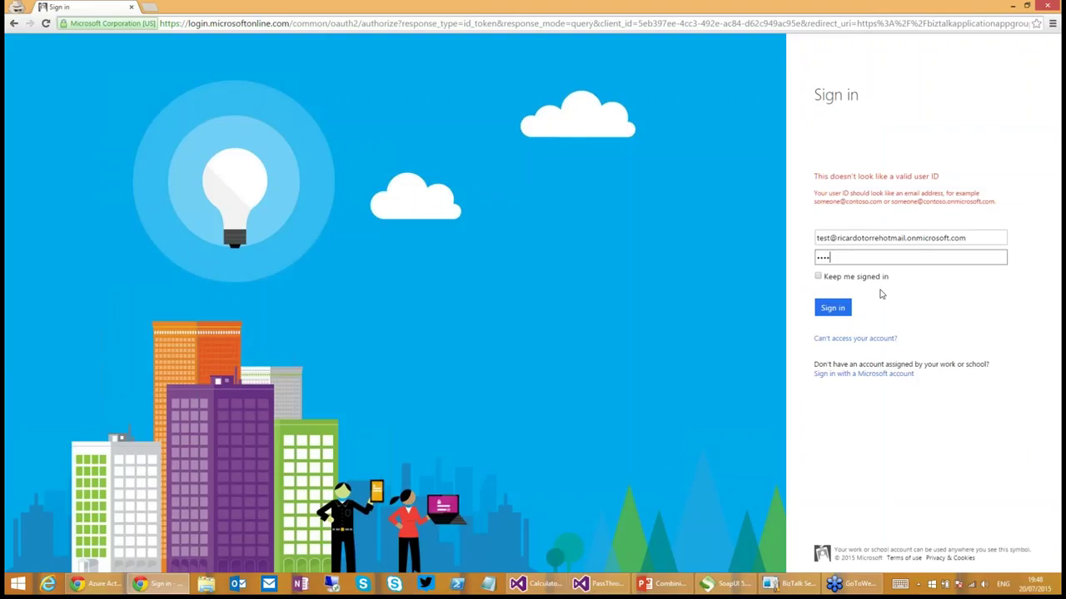
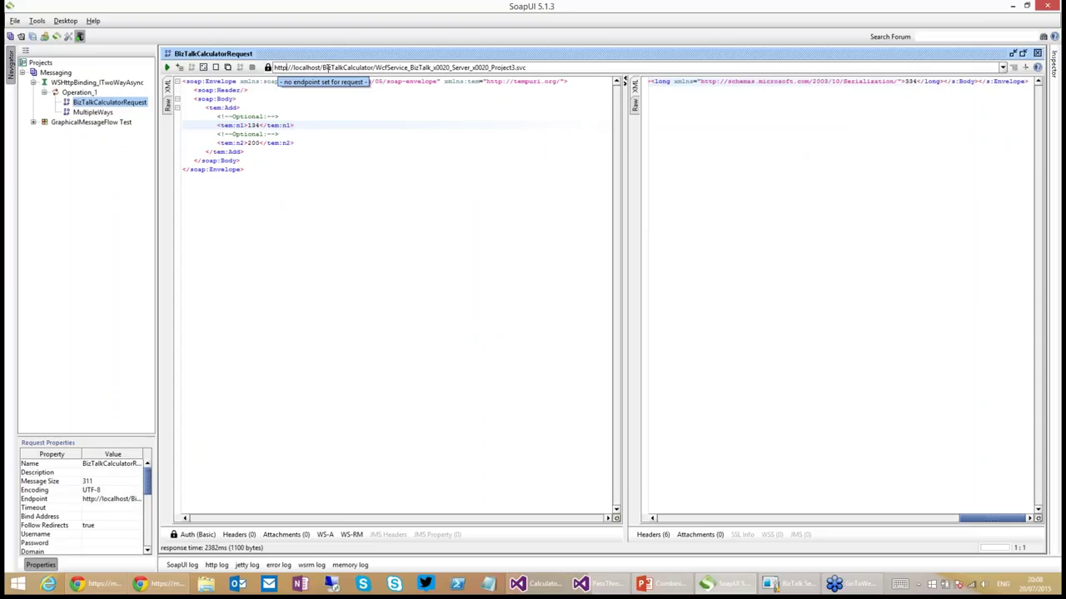
# Change the second number tem:n2 in the calculator request from 200 to 34.
pyautogui.moveTo(322, 68); pyautogui.dragTo(372, 67)
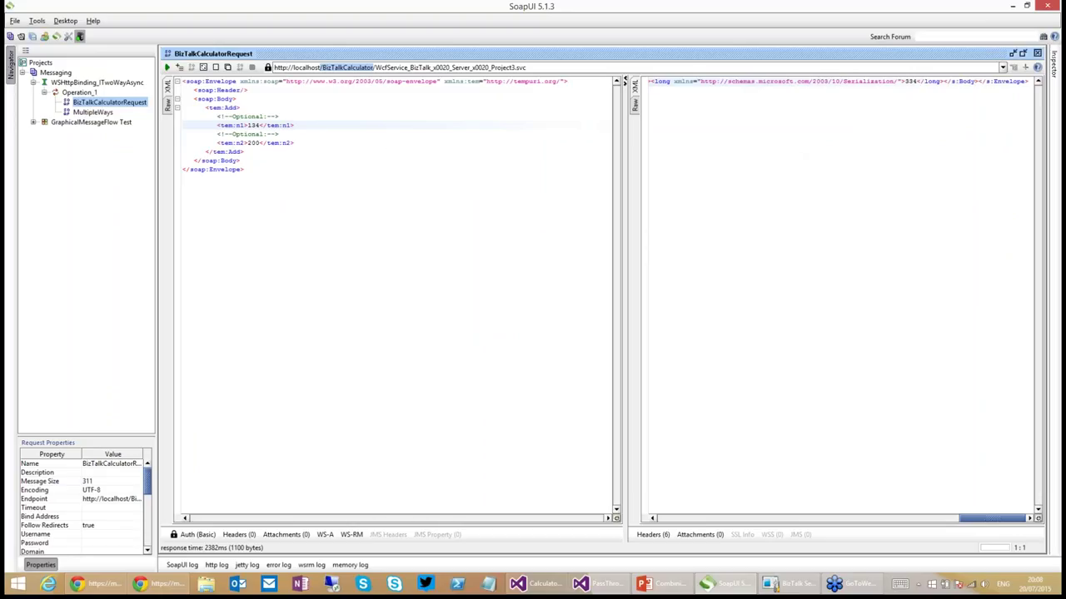
pyautogui.click(263, 177)
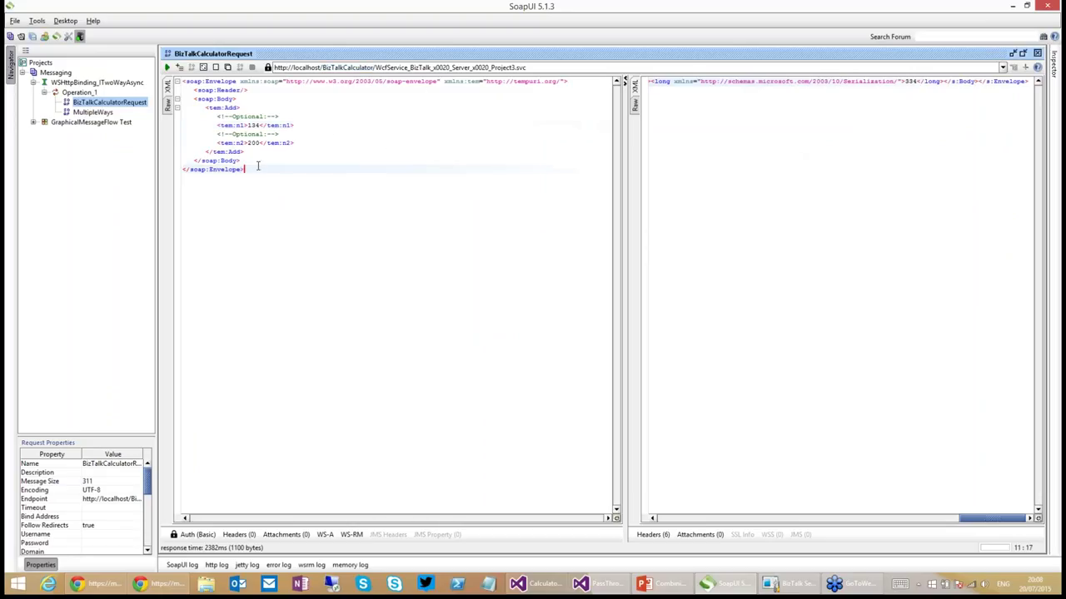
pyautogui.hotkey('ctrl', 'a')
pyautogui.click(321, 225)
pyautogui.doubleClick(254, 142)
pyautogui.write('34')
pyautogui.click(281, 213)
# Resend the request, confirm the 168 result, and switch to the BizTalk console.
pyautogui.click(167, 67)
pyautogui.moveTo(654, 81); pyautogui.dragTo(939, 82)
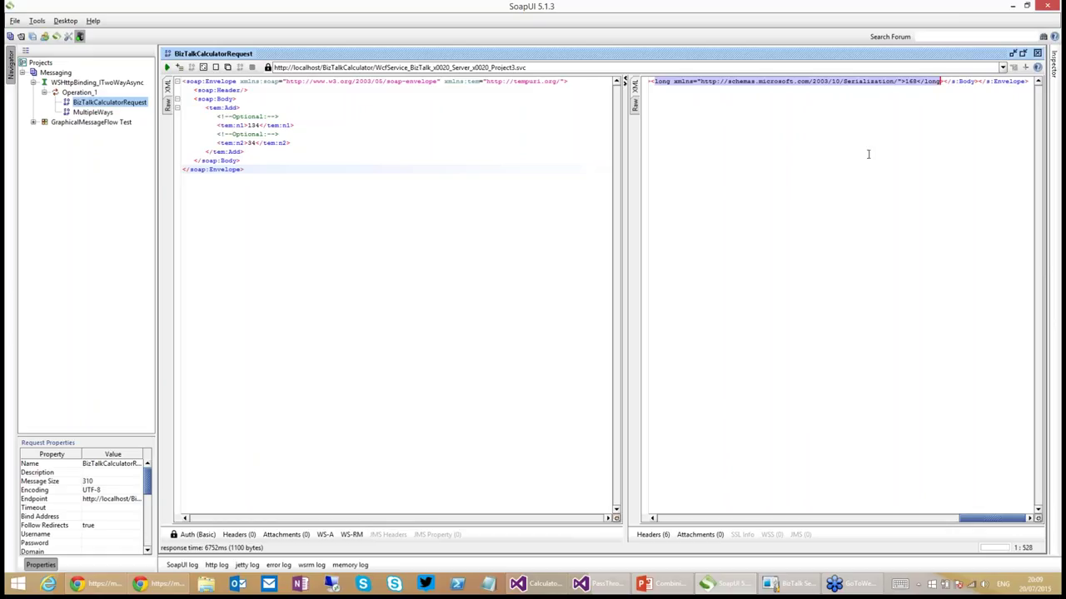
pyautogui.press('Left')
pyautogui.press('Left')
pyautogui.press('Left')
pyautogui.press('Left')
pyautogui.press('Left')
pyautogui.press('Left')
pyautogui.press('Left')
pyautogui.press('Left')
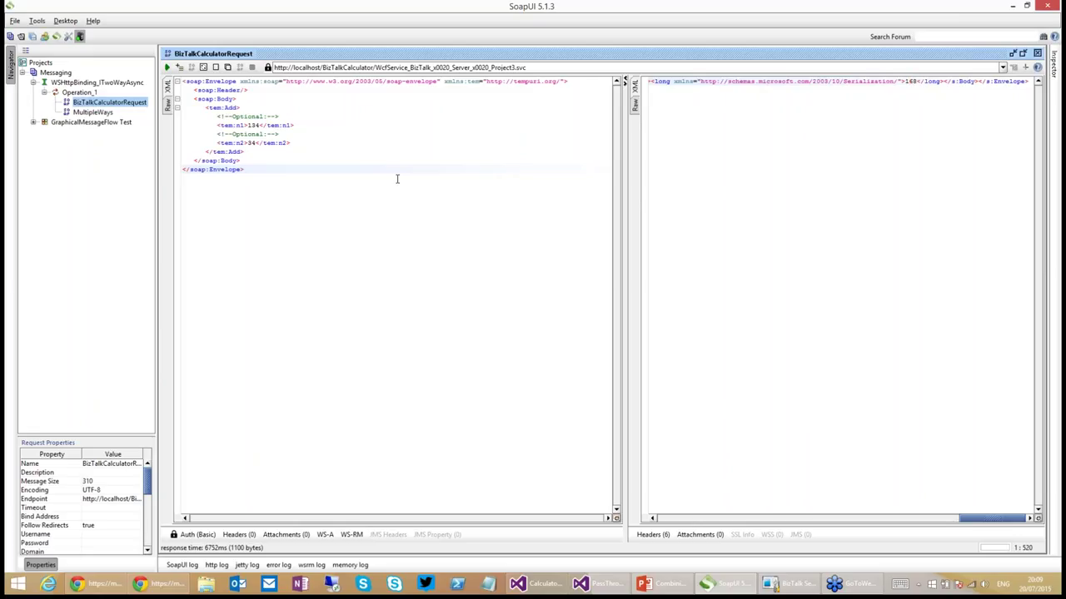
pyautogui.click(769, 583)
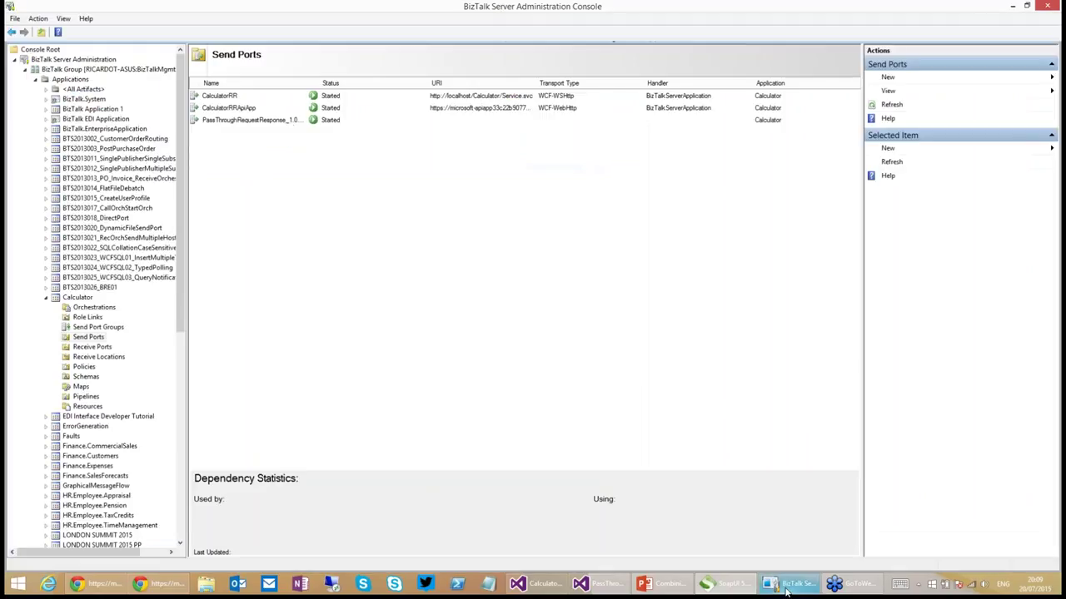
# List BizTalk Group's tracked service instances with End Time widened to show full timestamps.
pyautogui.click(129, 72)
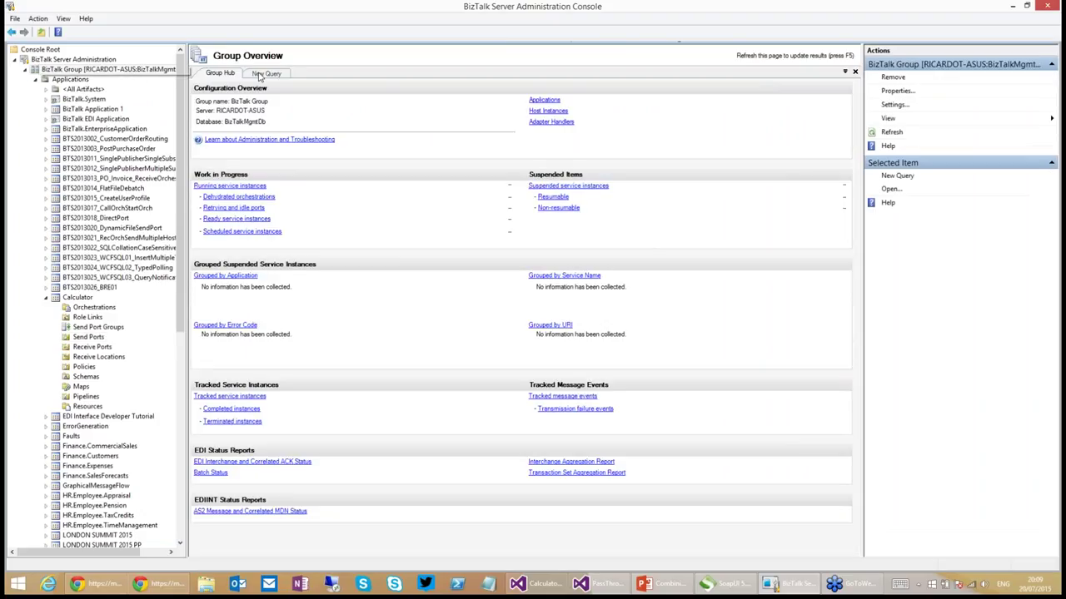
pyautogui.click(246, 397)
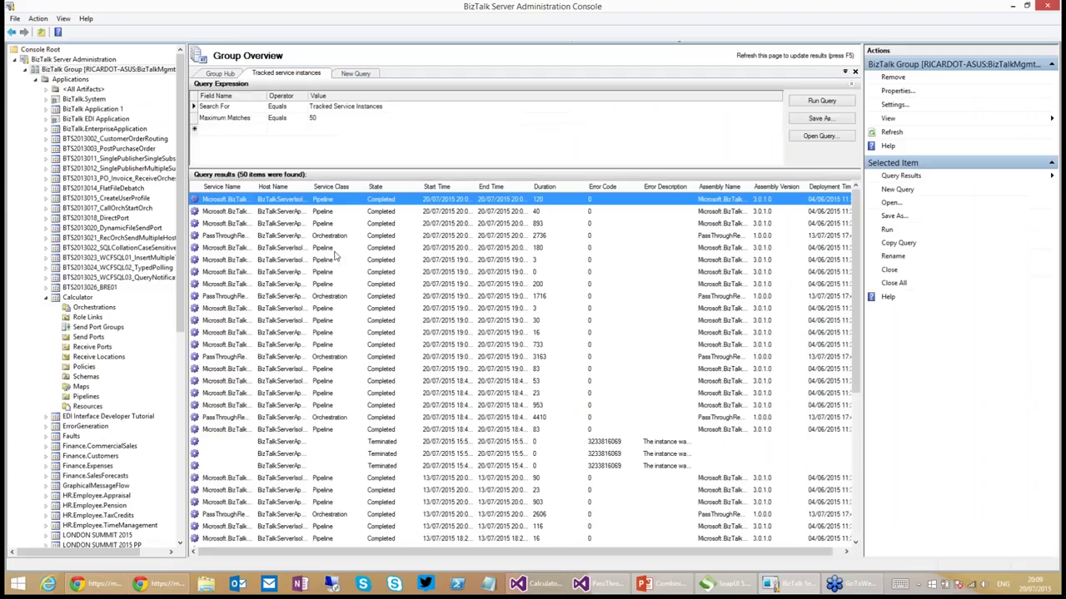
pyautogui.moveTo(528, 187); pyautogui.dragTo(556, 187)
pyautogui.moveTo(329, 204); pyautogui.dragTo(329, 272)
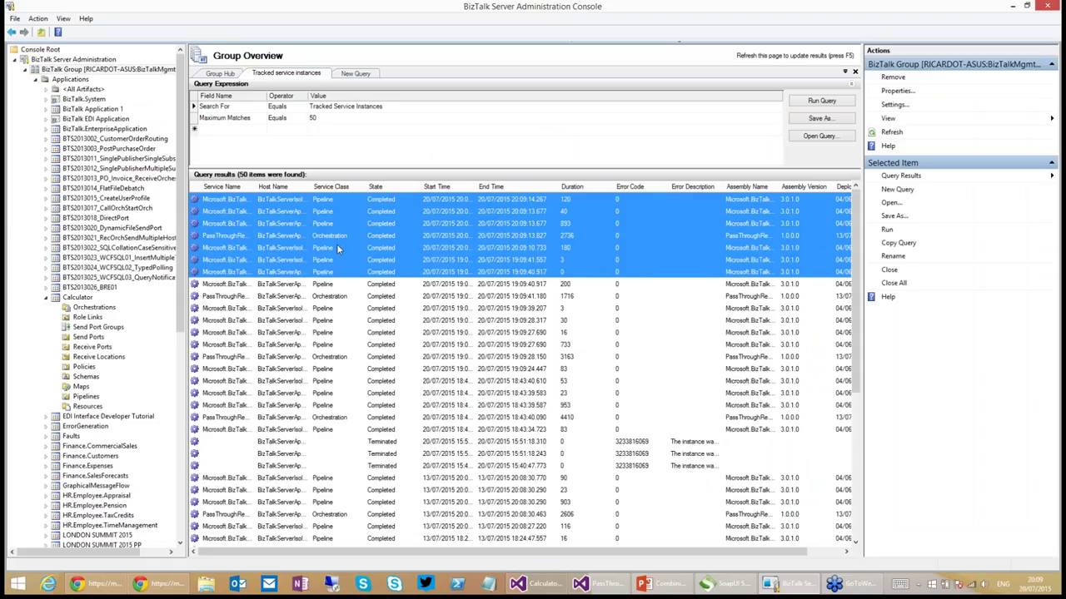
# Open a maximized Message Flow for the PassThroughRequestResponse orchestration instance.
pyautogui.click(333, 240)
pyautogui.rightClick(311, 239)
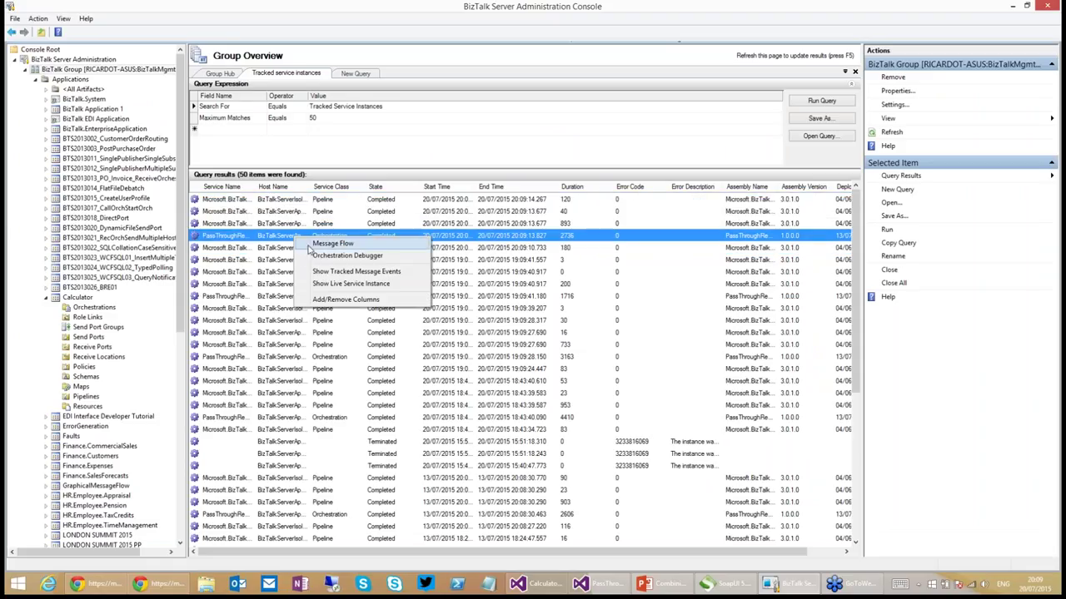
pyautogui.click(341, 243)
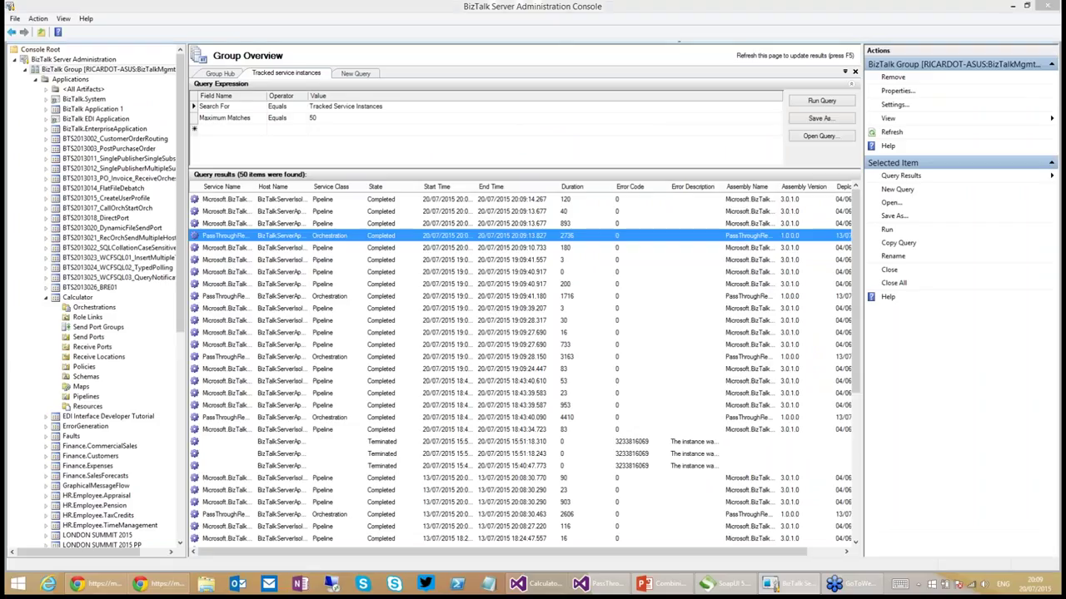
pyautogui.doubleClick(430, 143)
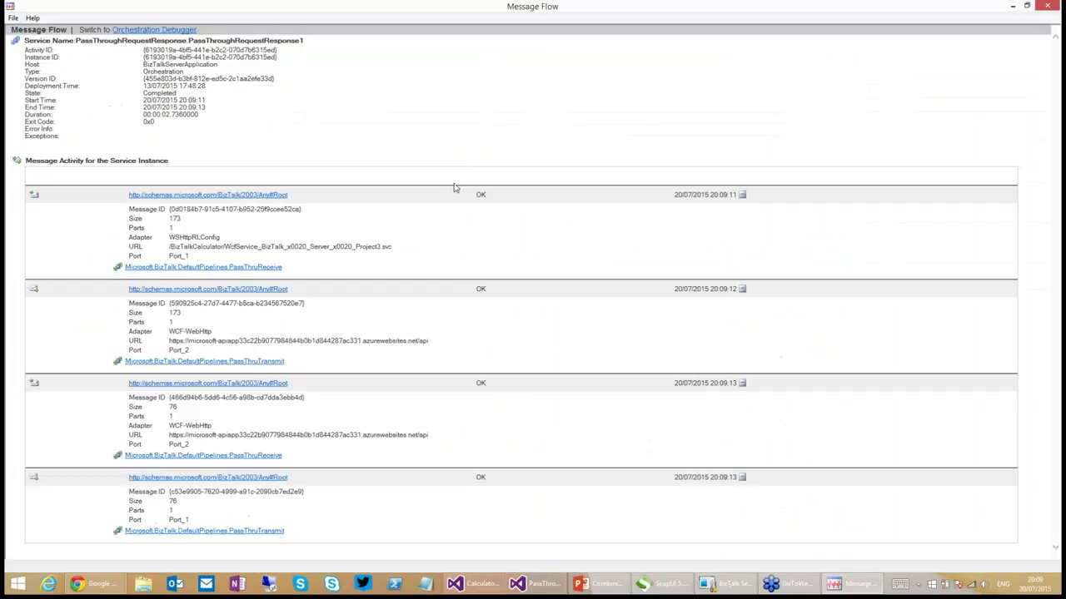
# Visit PassThruReceive and back, read the Port_2 Azure API URLs, then minimize Message Flow.
pyautogui.click(213, 267)
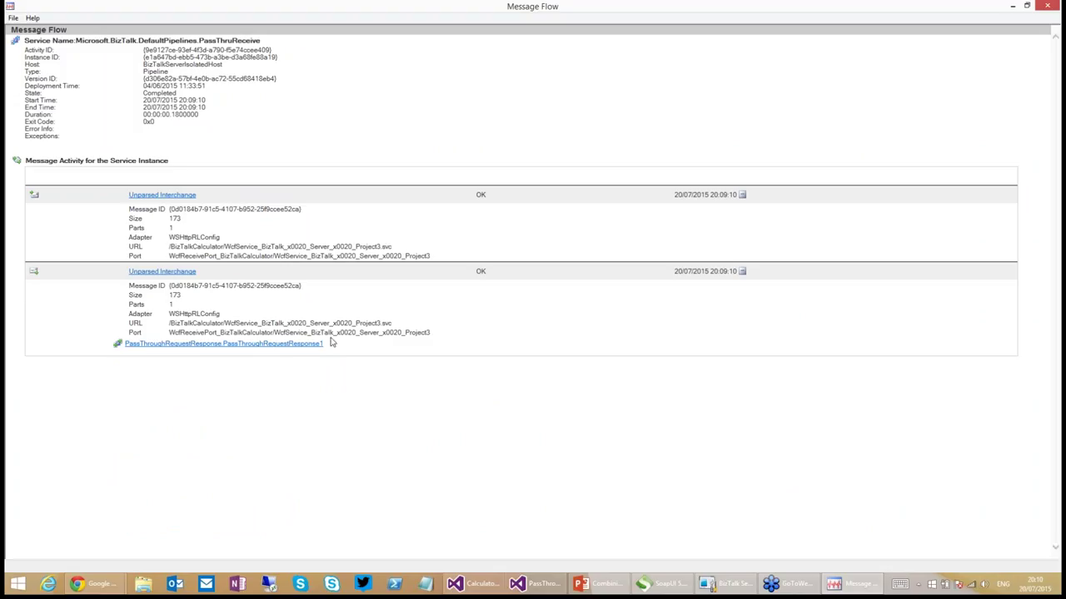
pyautogui.click(254, 343)
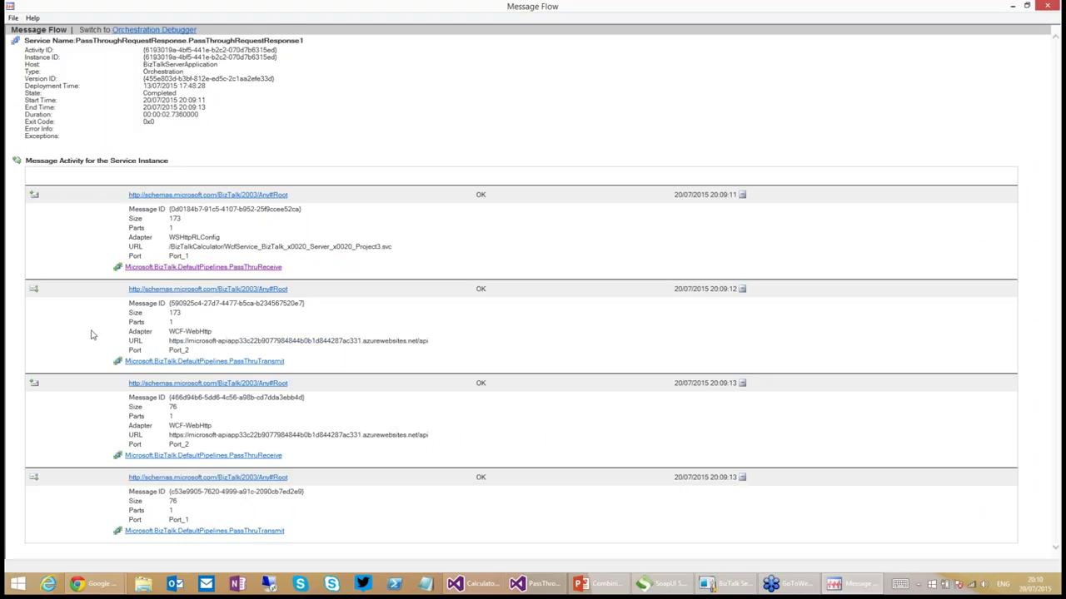
pyautogui.moveTo(171, 344); pyautogui.dragTo(442, 346)
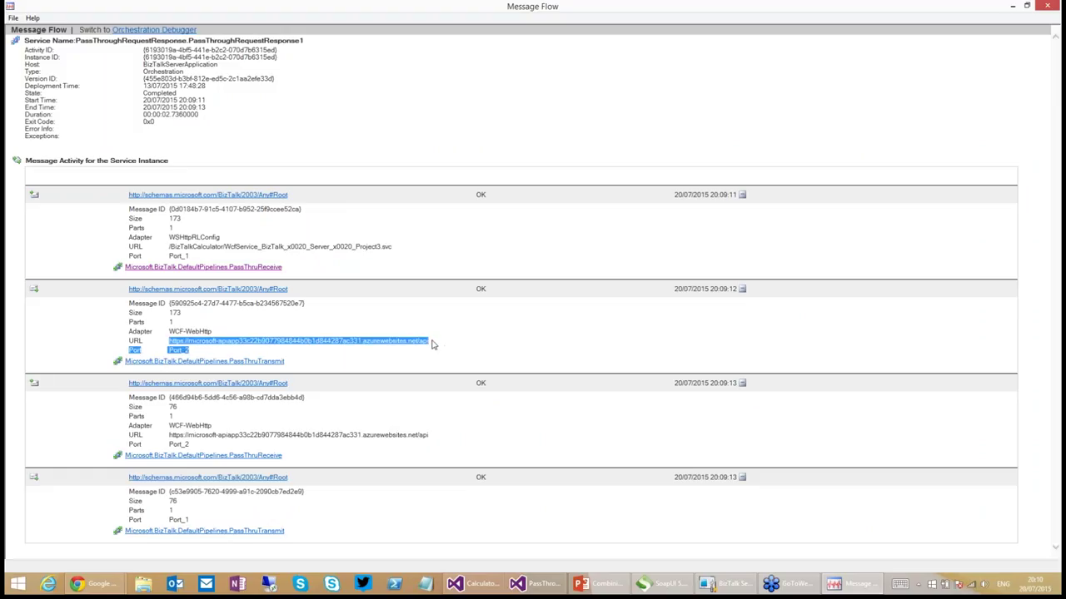
pyautogui.click(230, 335)
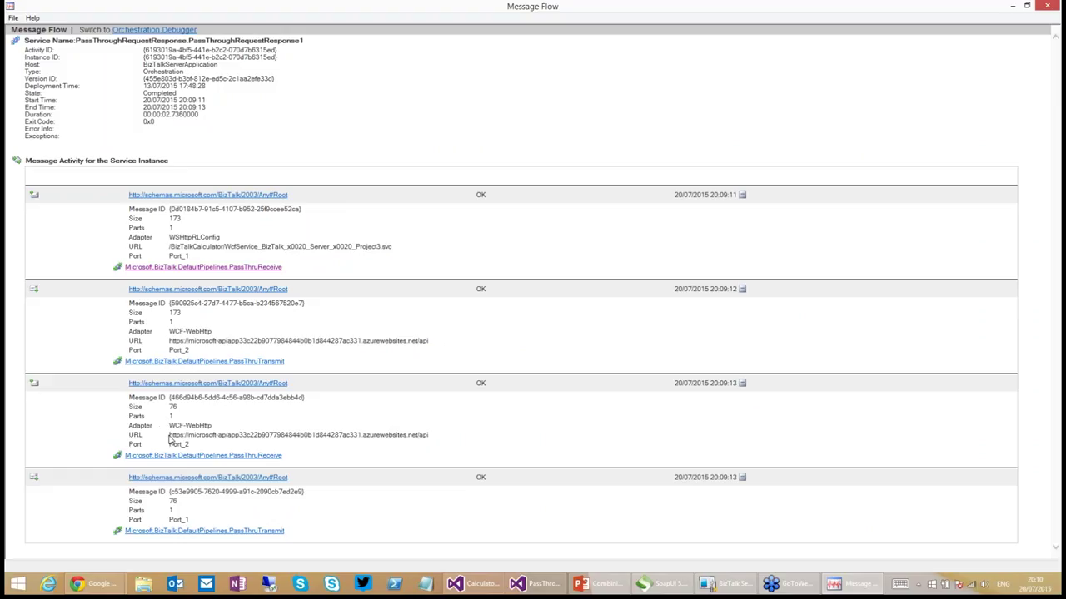
pyautogui.moveTo(230, 438); pyautogui.dragTo(374, 441)
pyautogui.click(374, 450)
pyautogui.click(1013, 7)
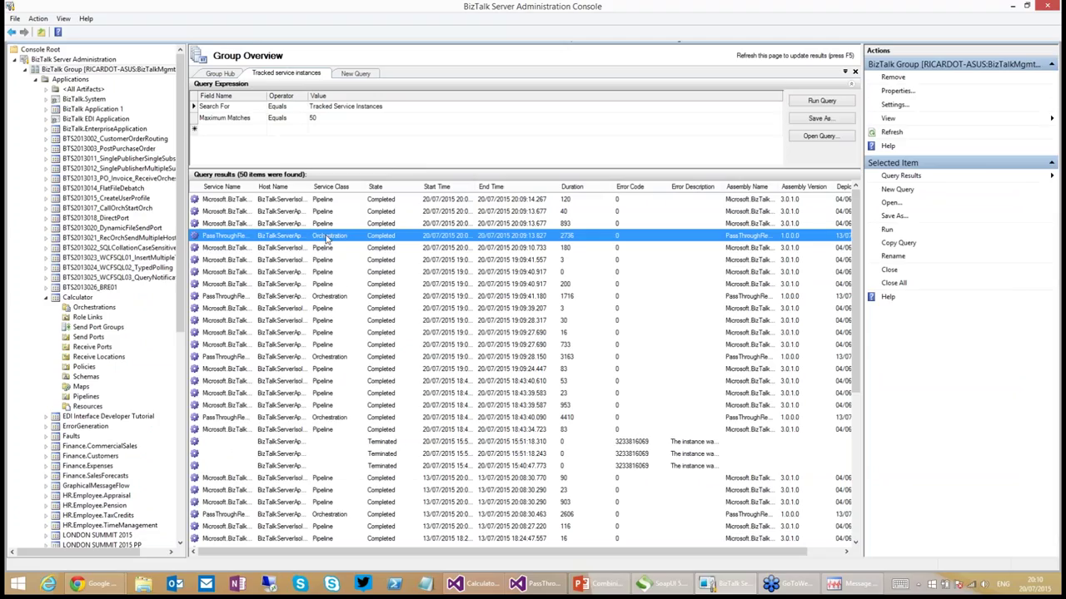
# Show the instance's tracked message events, widening the Service Name, Adapter and Schema Name columns.
pyautogui.rightClick(315, 237)
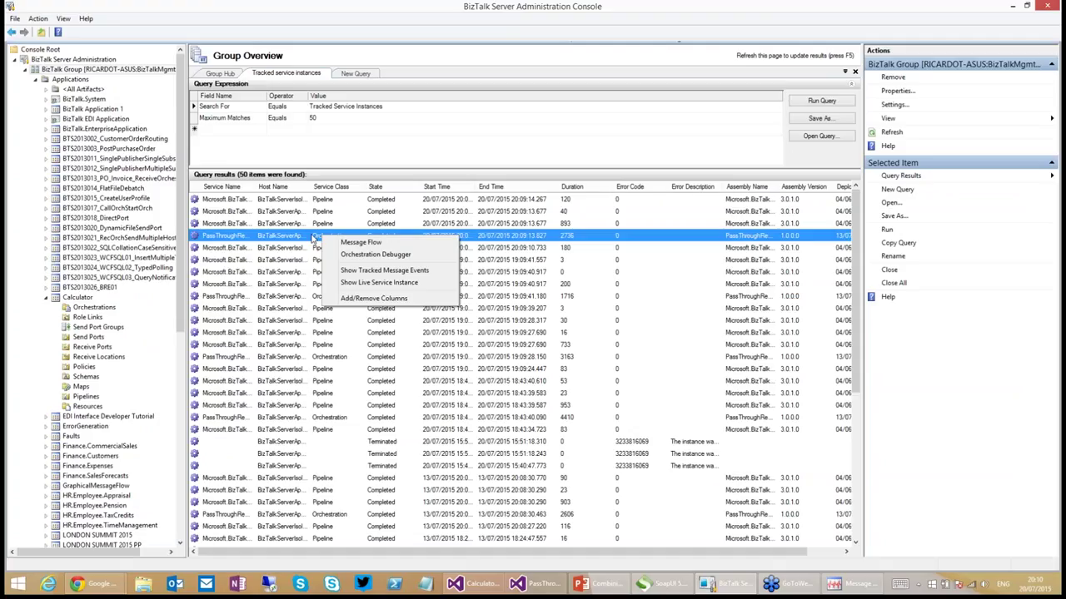
pyautogui.click(353, 272)
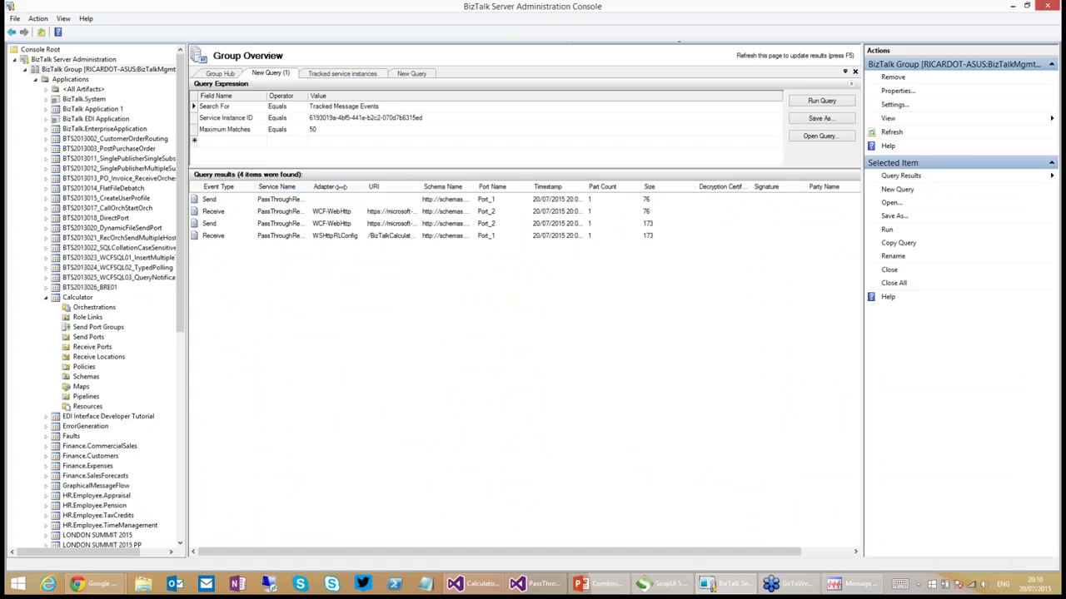
pyautogui.moveTo(304, 187); pyautogui.dragTo(339, 186)
pyautogui.click(256, 187)
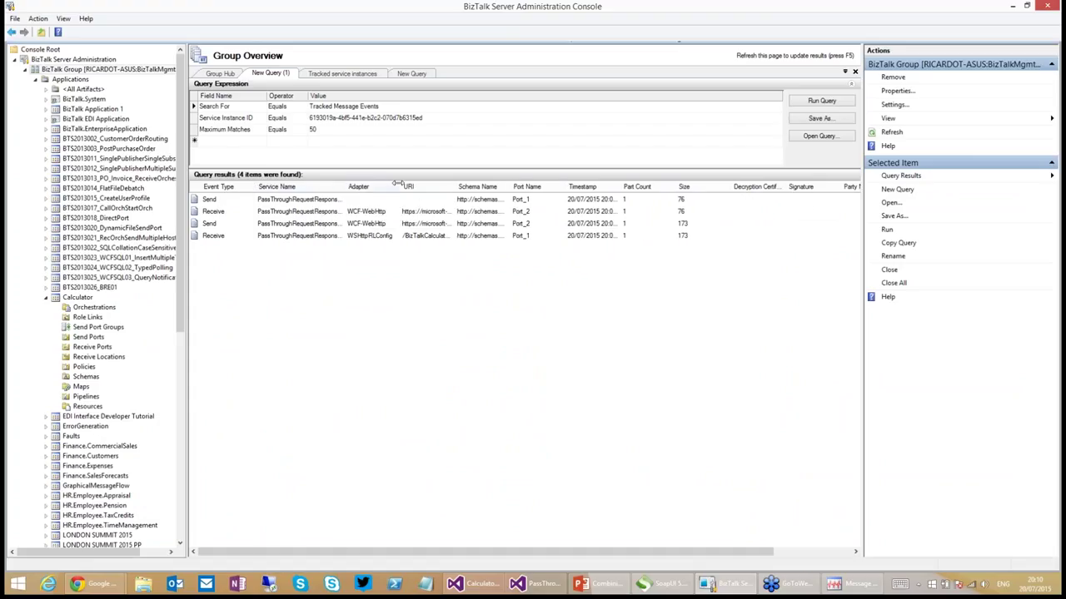
pyautogui.moveTo(401, 187); pyautogui.dragTo(450, 187)
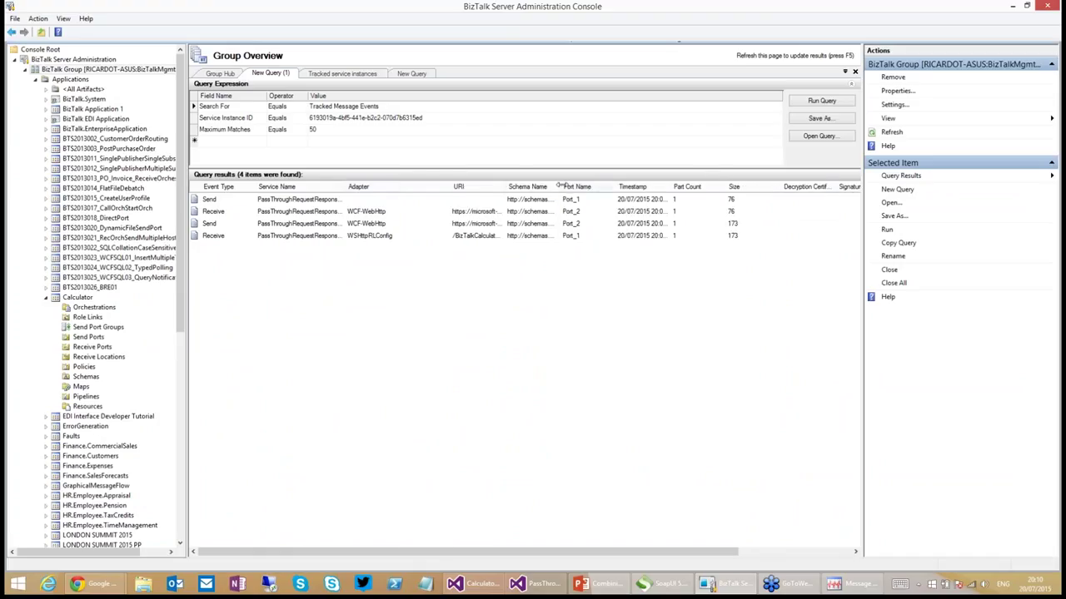
pyautogui.moveTo(558, 187); pyautogui.dragTo(634, 188)
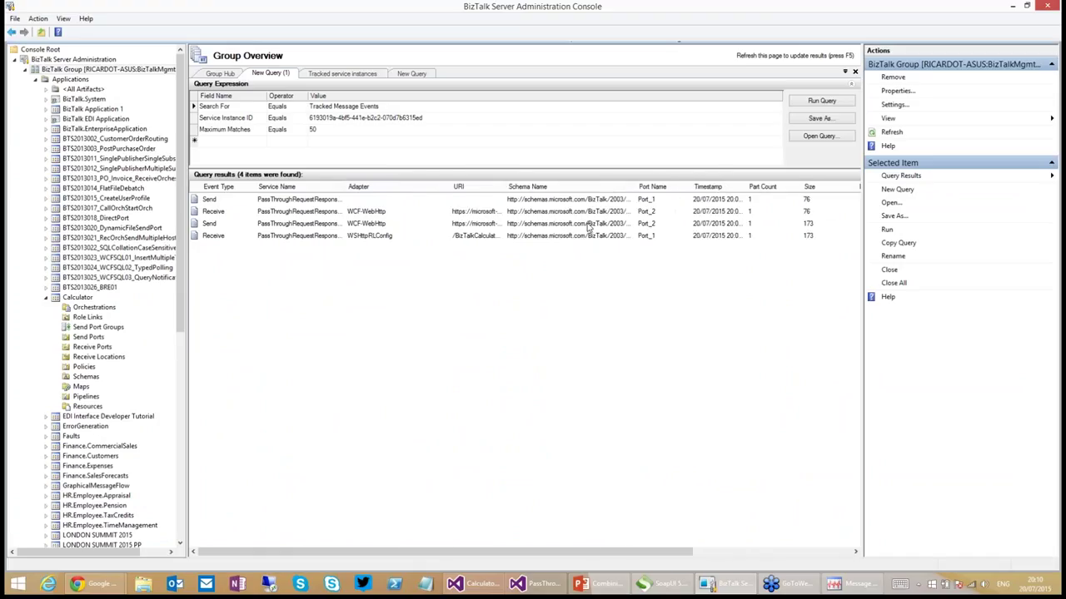
# Try opening the Port_2 Send message, dismiss 'message not found' errors, then view Calculator's orchestrations.
pyautogui.keyDown('shift'); pyautogui.click(350, 223); pyautogui.keyUp('shift')
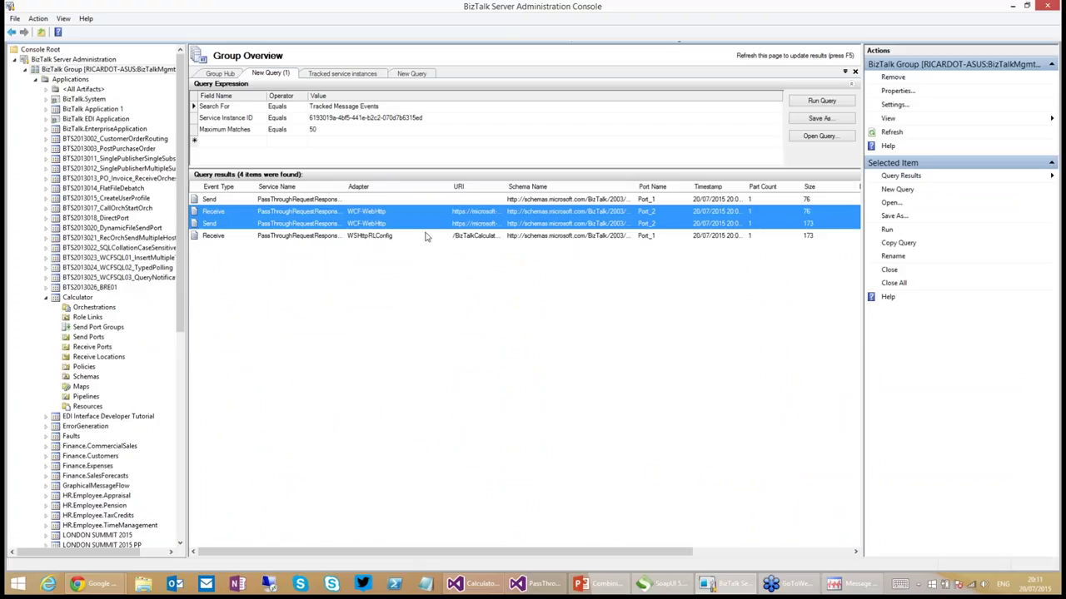
pyautogui.click(324, 291)
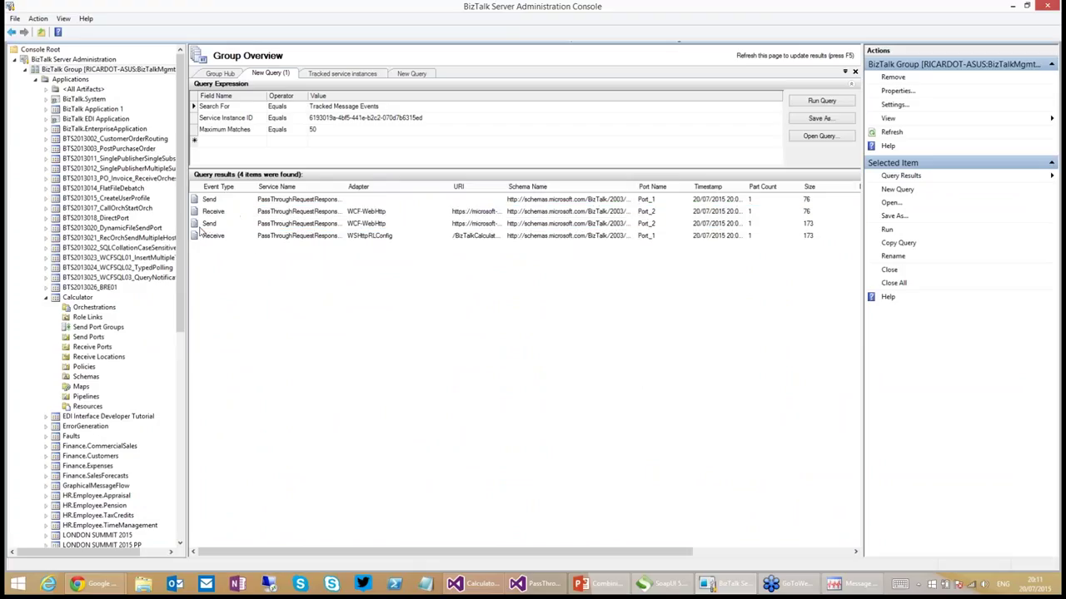
pyautogui.click(209, 225)
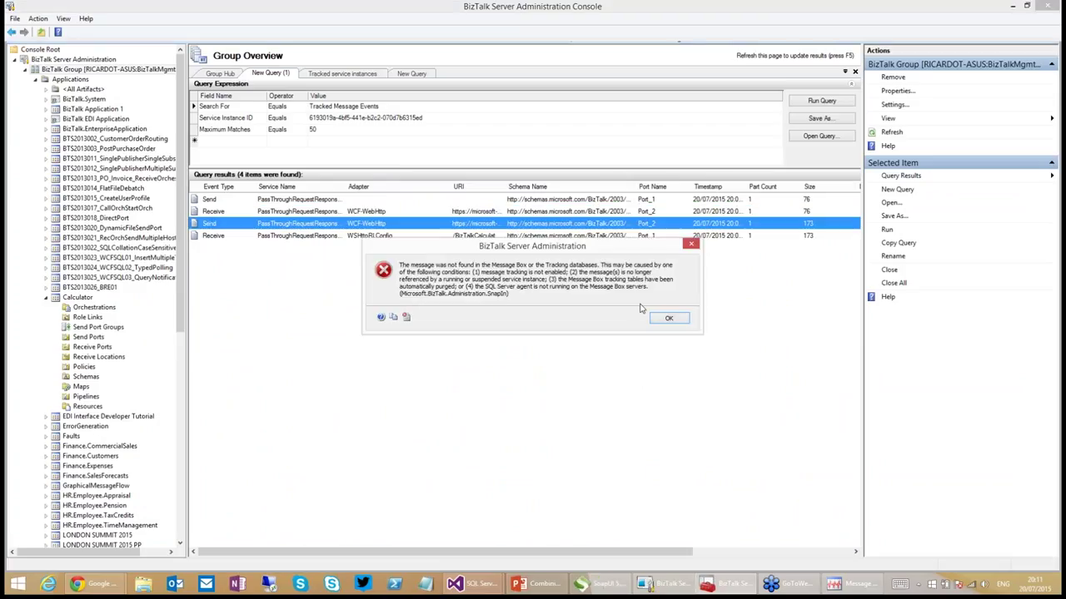
pyautogui.click(666, 317)
pyautogui.click(820, 102)
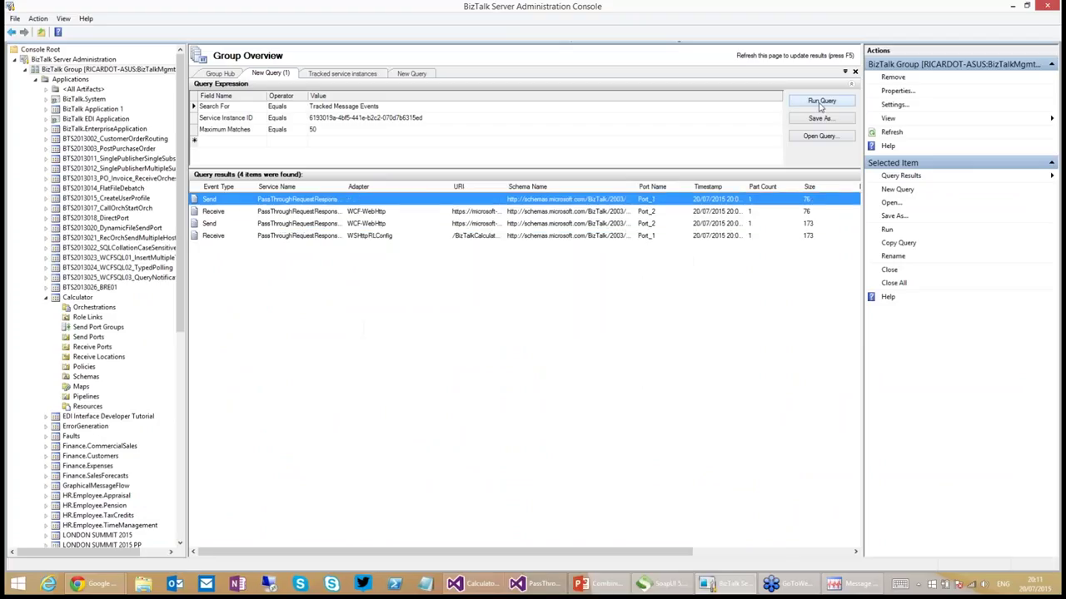
pyautogui.doubleClick(209, 224)
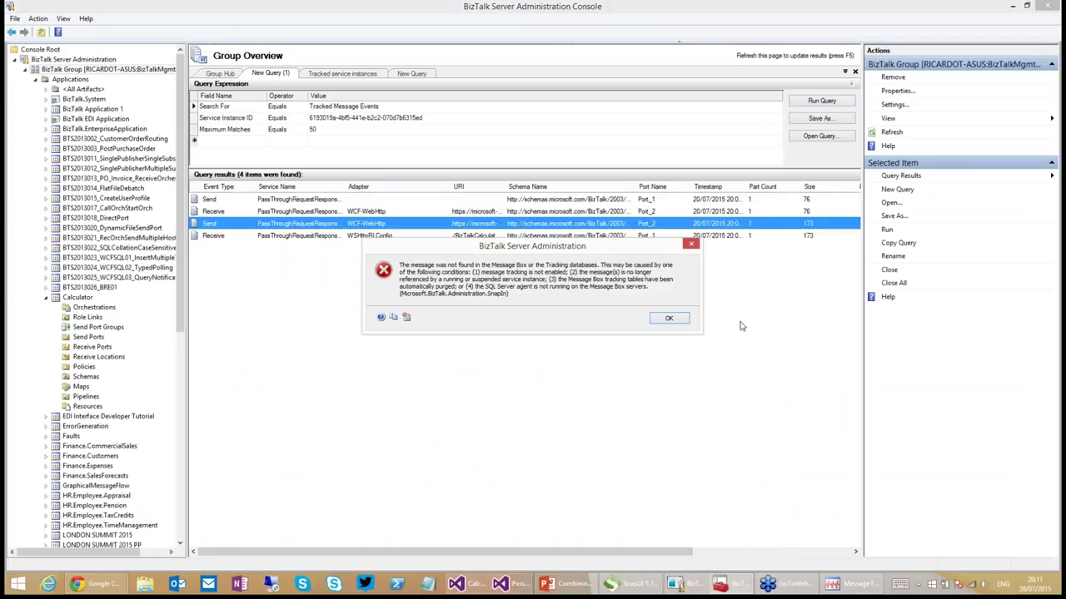
pyautogui.click(669, 319)
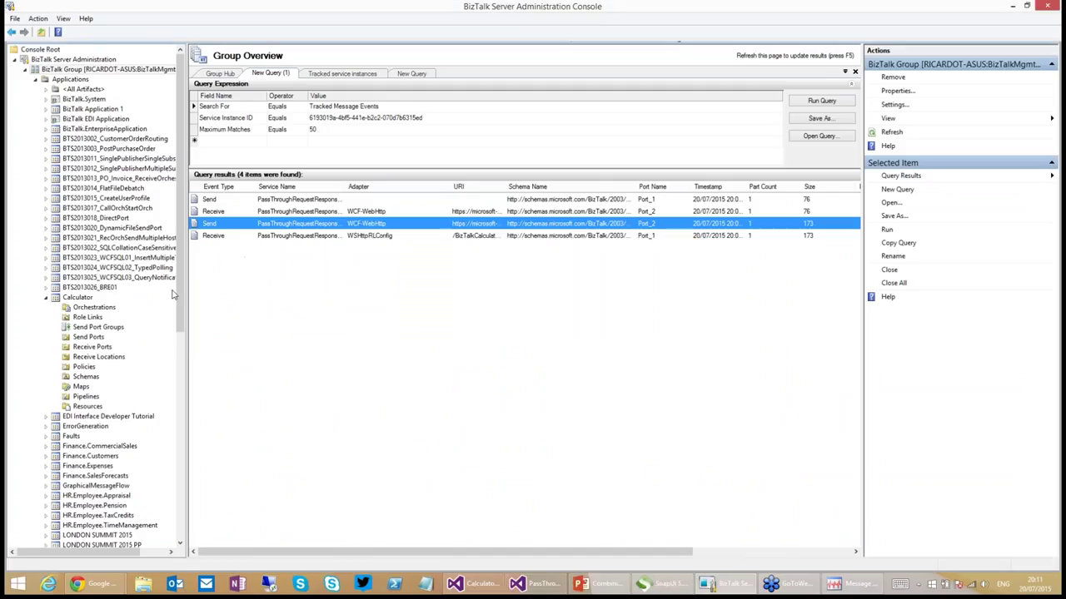
pyautogui.click(105, 309)
pyautogui.rightClick(252, 96)
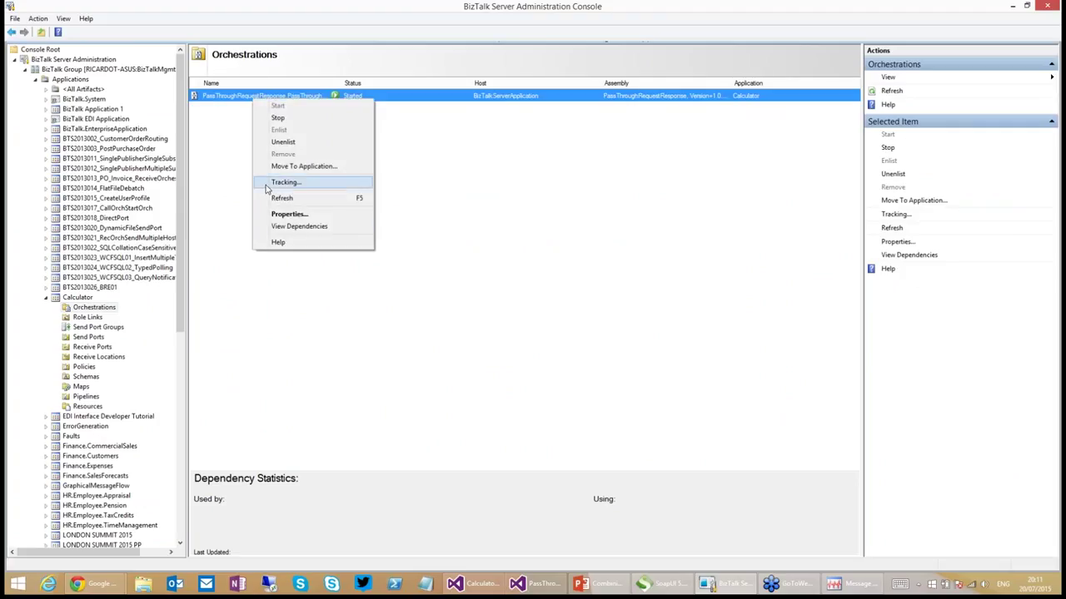
pyautogui.click(282, 183)
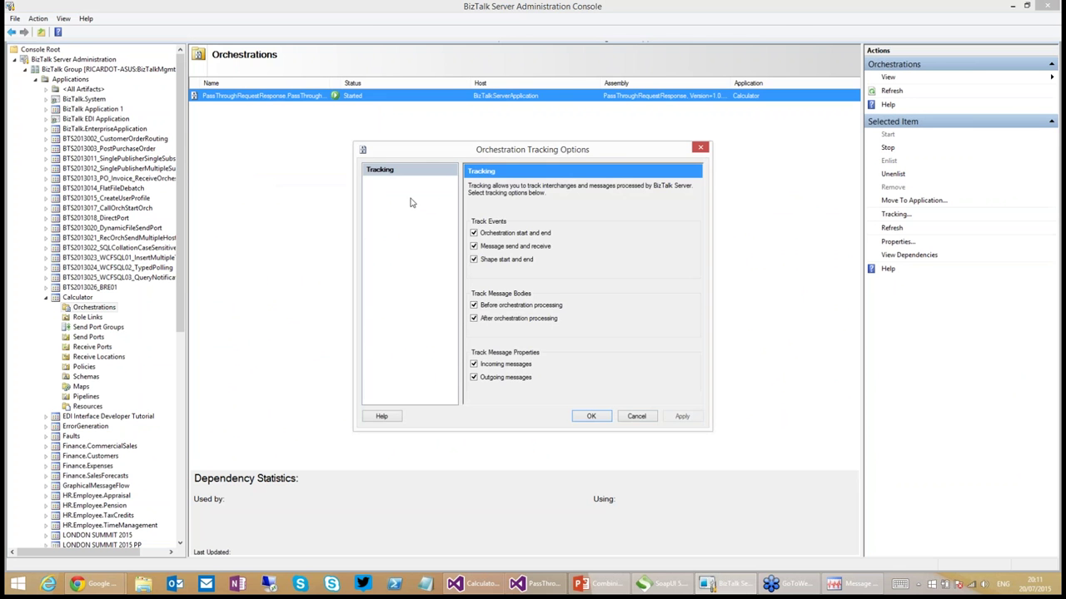
pyautogui.press('Escape')
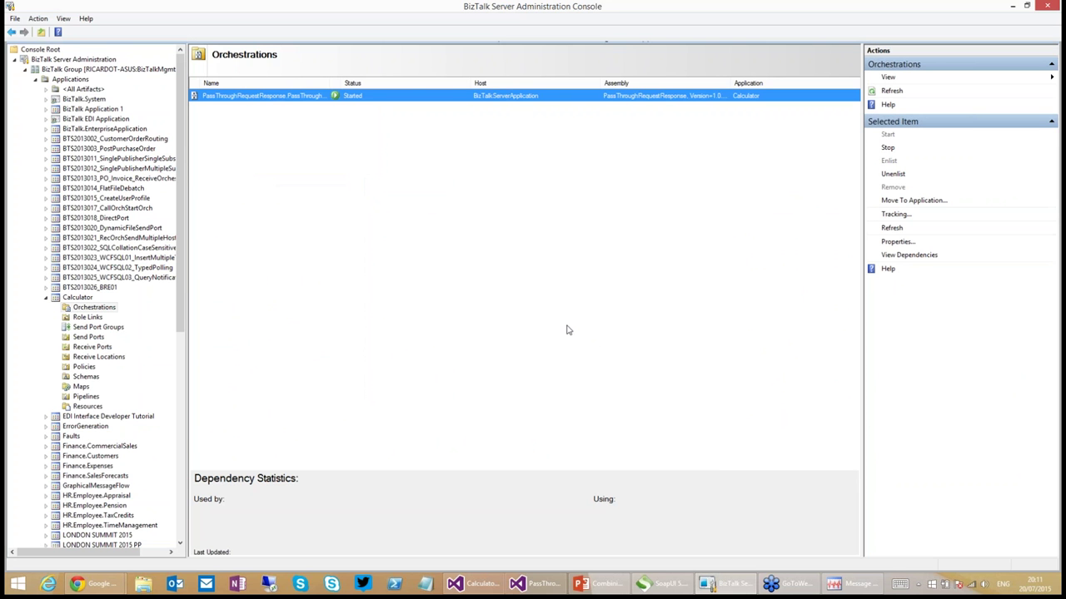
# Launch SQL Server 2014 Management Studio, connect locally, and start SQL Server Agent.
pyautogui.press('super')
pyautogui.write('sql')
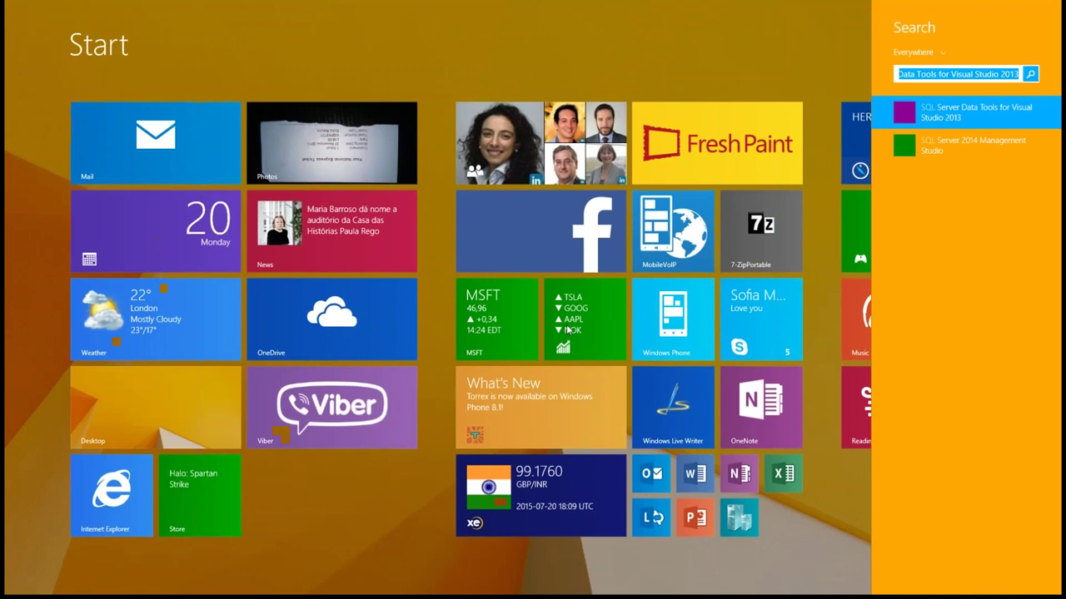
pyautogui.press('Down')
pyautogui.press('Down')
pyautogui.press('Return')
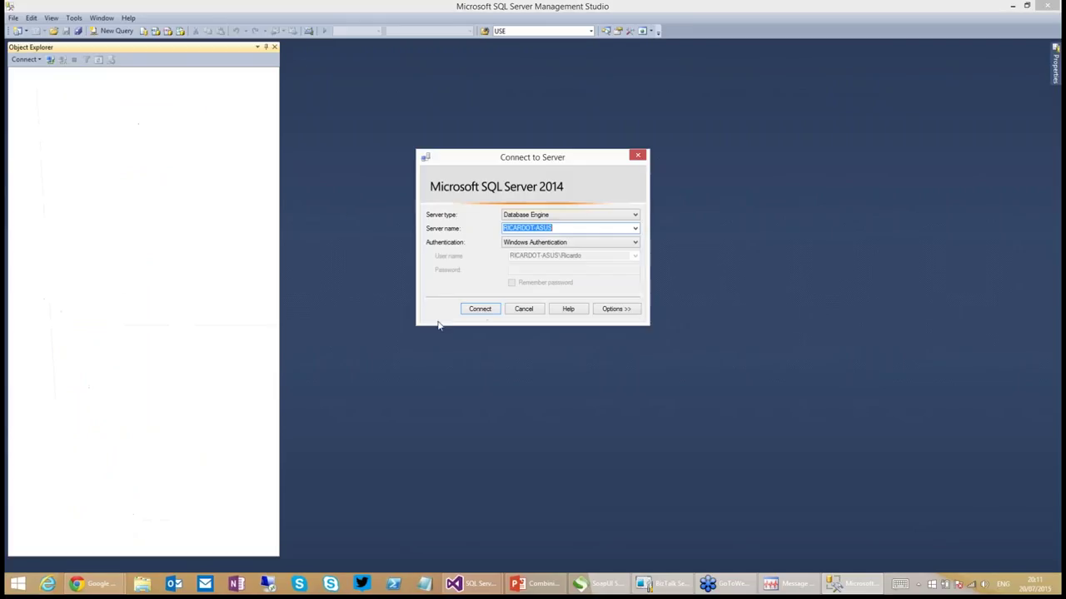
pyautogui.click(480, 309)
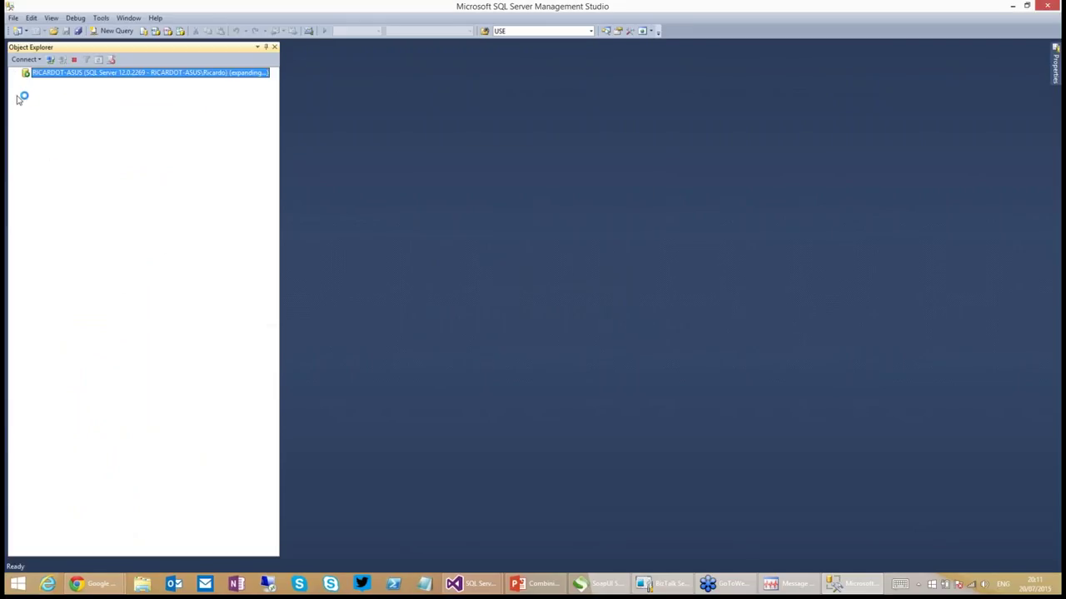
pyautogui.rightClick(59, 153)
pyautogui.click(200, 250)
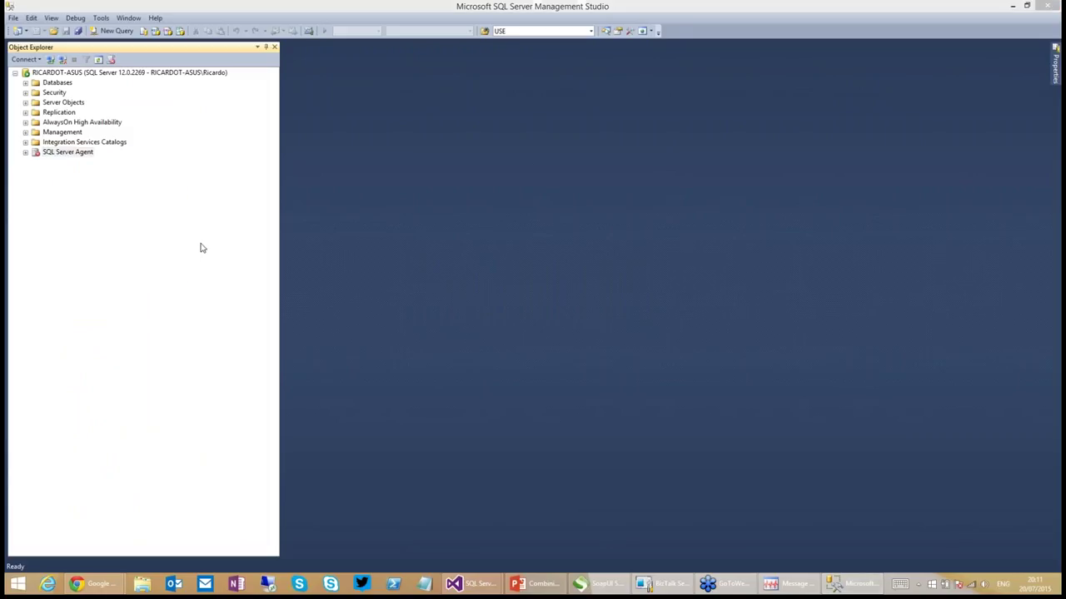
pyautogui.click(263, 56)
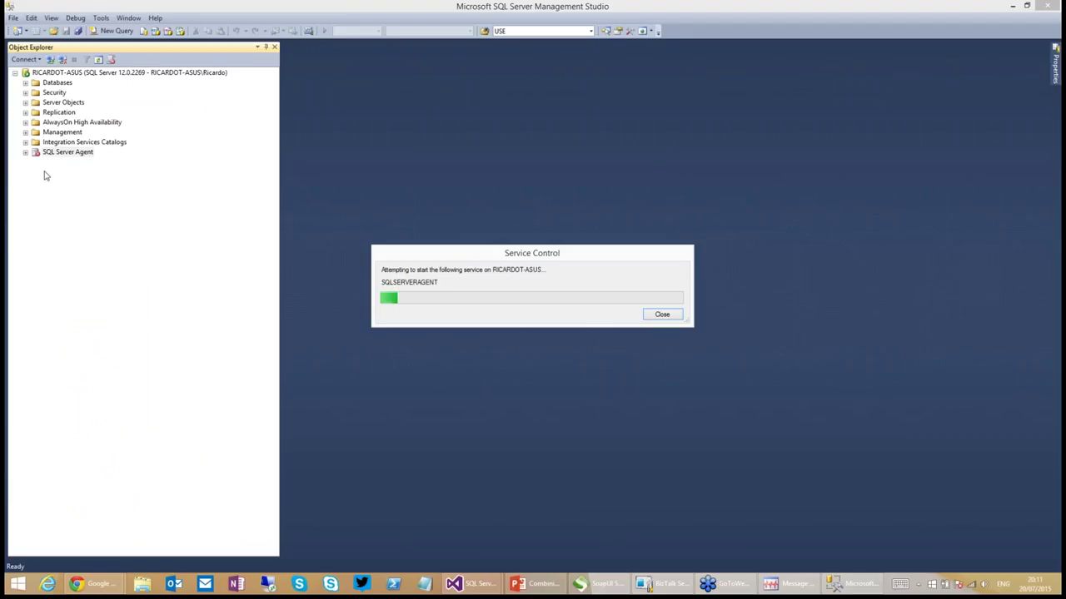
# Run the TrackedMessages_Copy_BizTalkMsgBoxDb job, close its report, and minimize Management Studio.
pyautogui.click(25, 153)
pyautogui.click(36, 161)
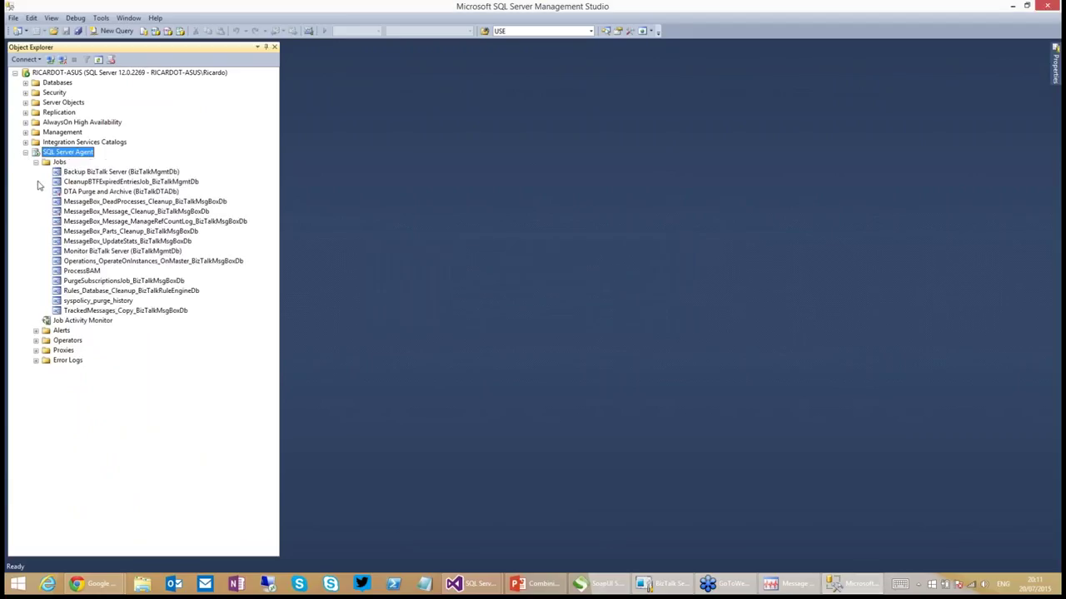
pyautogui.click(80, 312)
pyautogui.rightClick(80, 315)
pyautogui.click(107, 335)
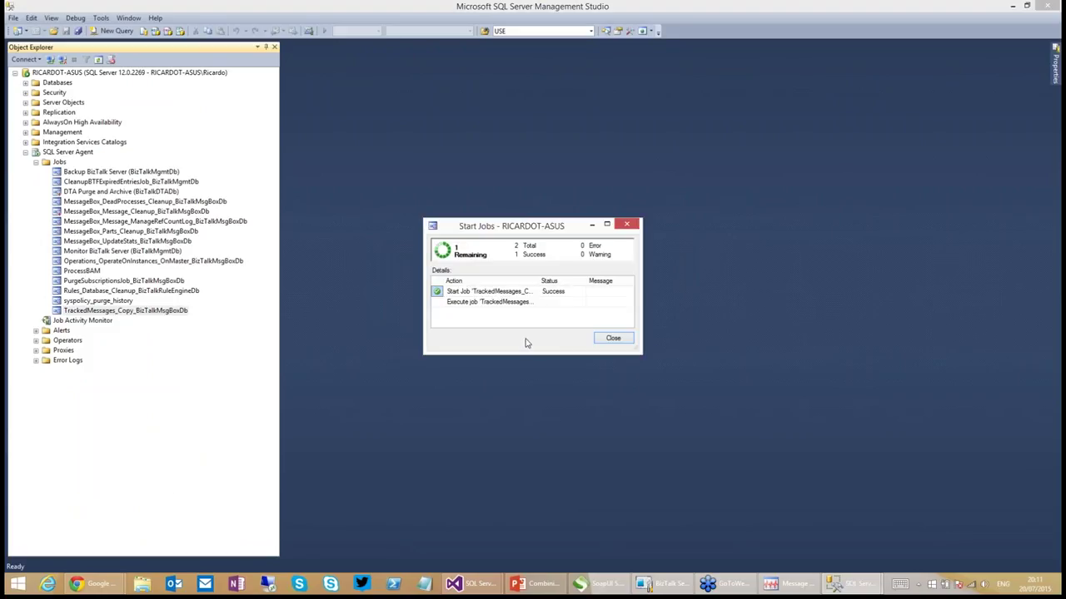
pyautogui.click(612, 340)
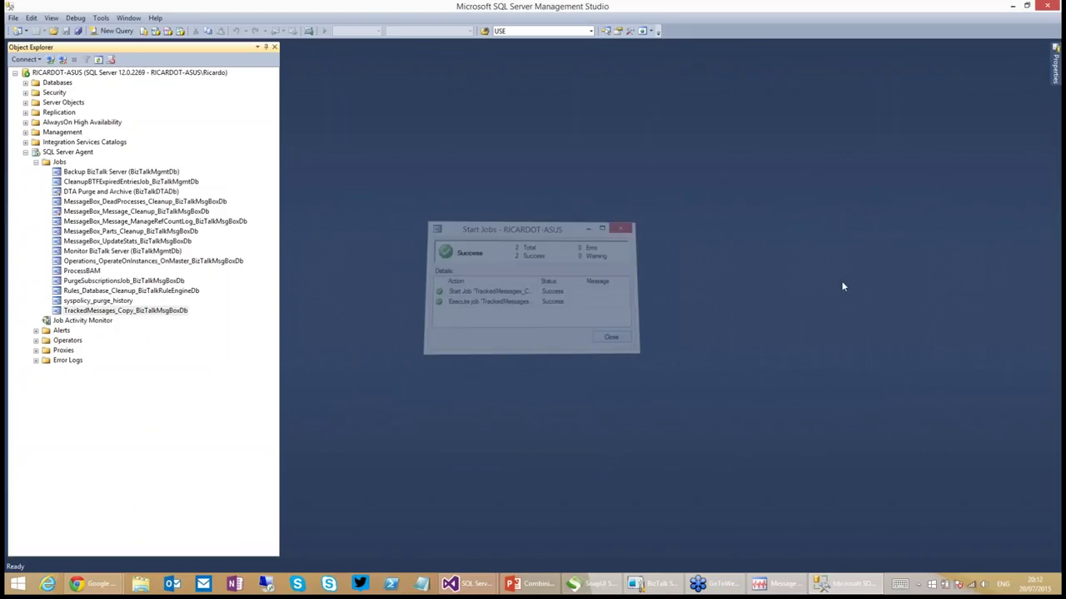
pyautogui.click(1012, 6)
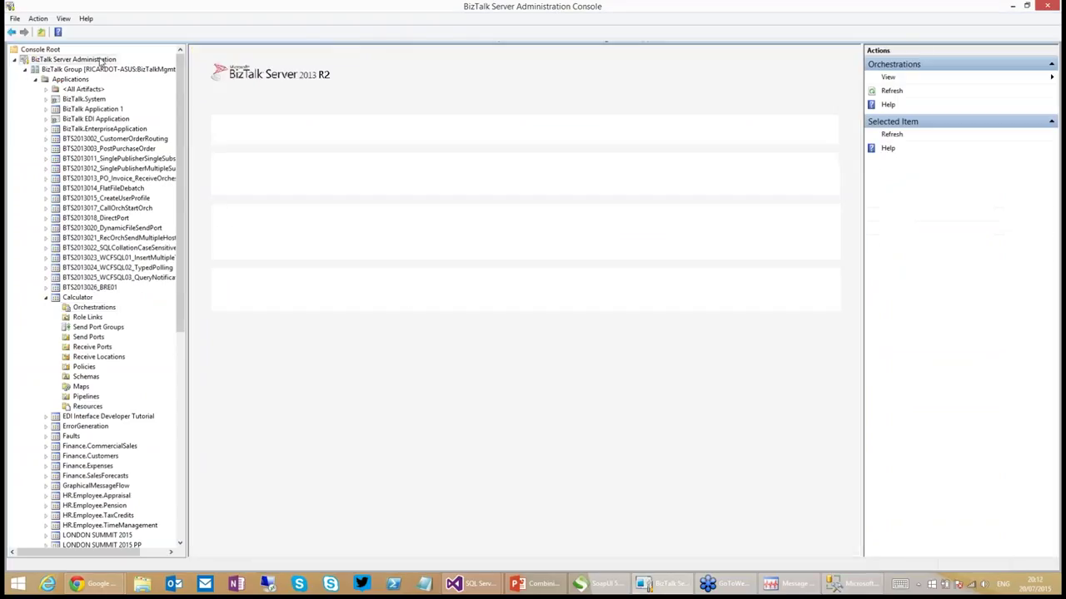
# Open the Port_2 Send message's details full screen on its Context properties.
pyautogui.click(100, 69)
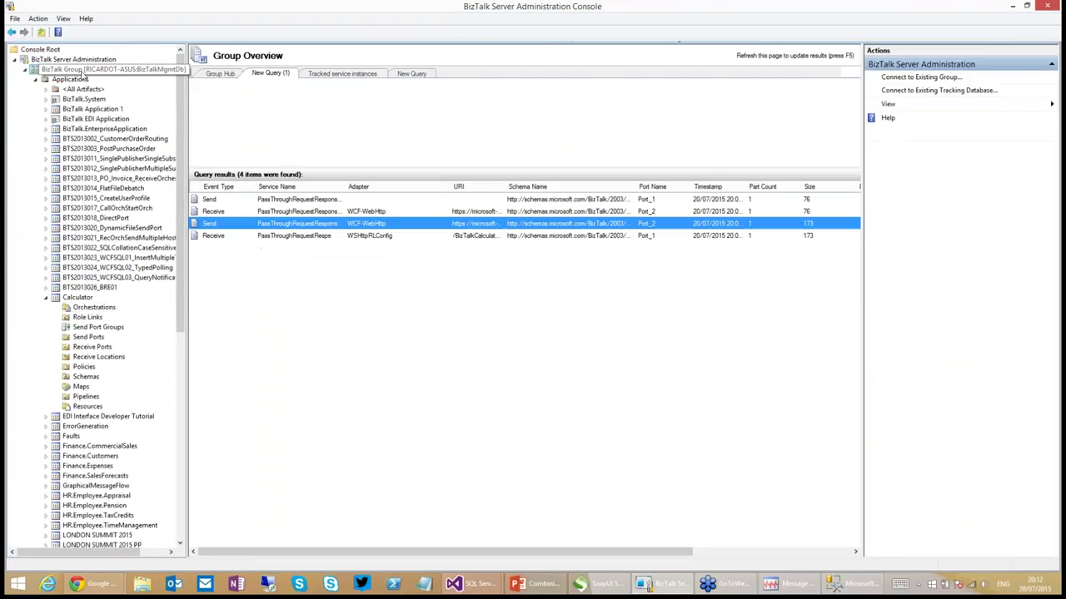
pyautogui.doubleClick(343, 224)
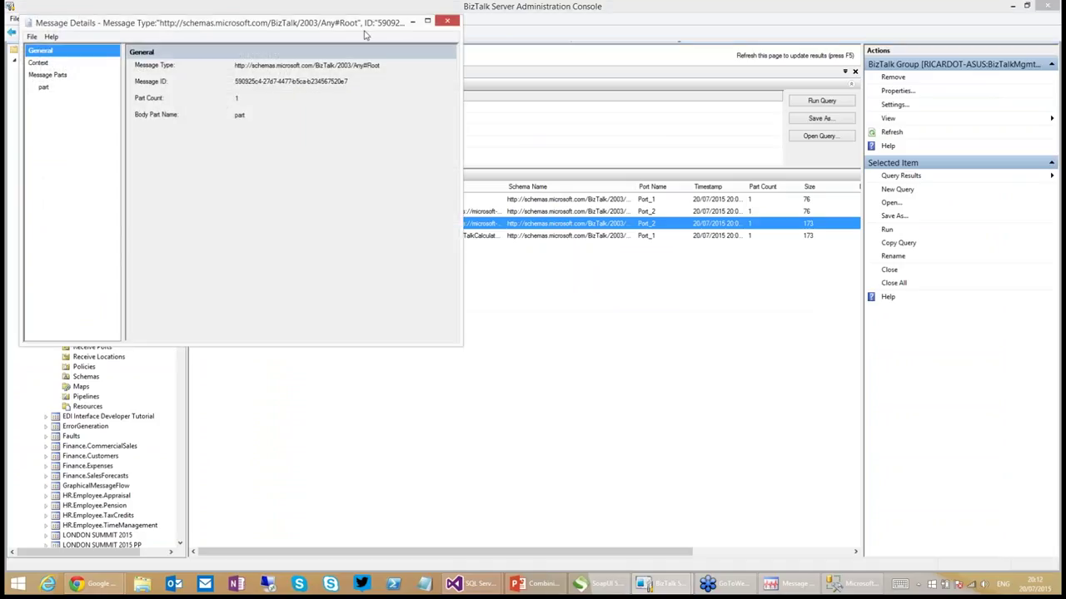
pyautogui.moveTo(322, 25); pyautogui.dragTo(542, 156)
pyautogui.click(249, 177)
pyautogui.moveTo(400, 139); pyautogui.dragTo(385, 125)
pyautogui.doubleClick(482, 126)
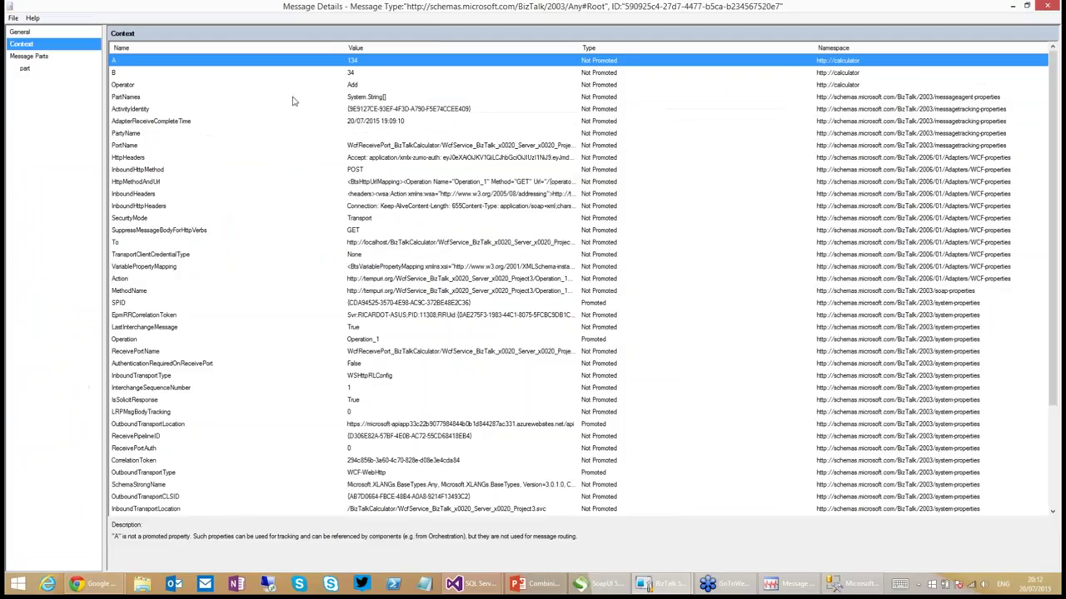
# Read the A, B, Operator and HttpHeaders values in a widened Value column, then close the details.
pyautogui.moveTo(150, 60); pyautogui.dragTo(148, 86)
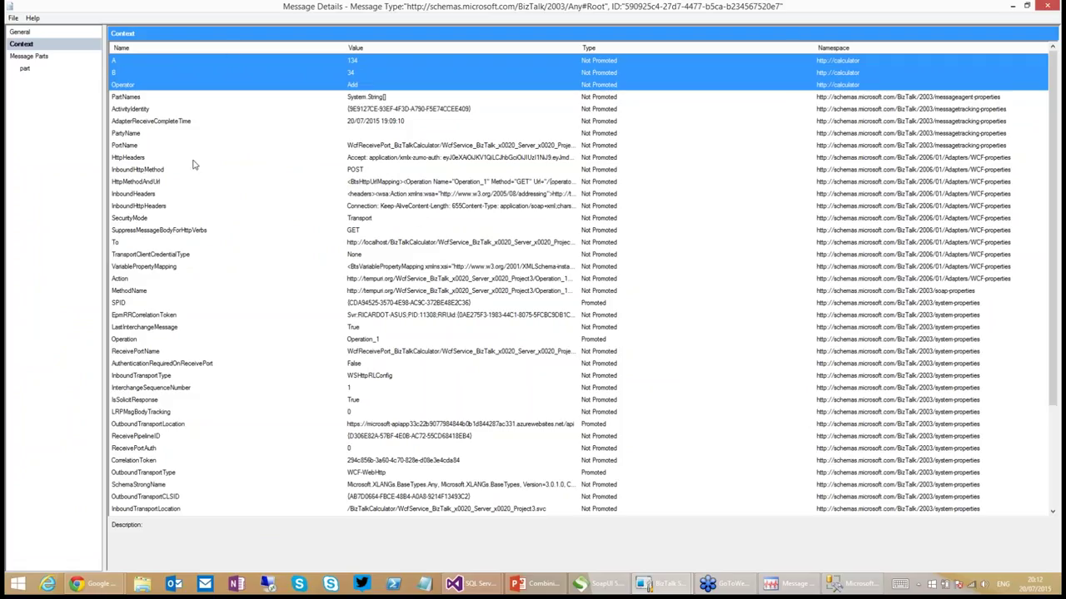
pyautogui.click(132, 158)
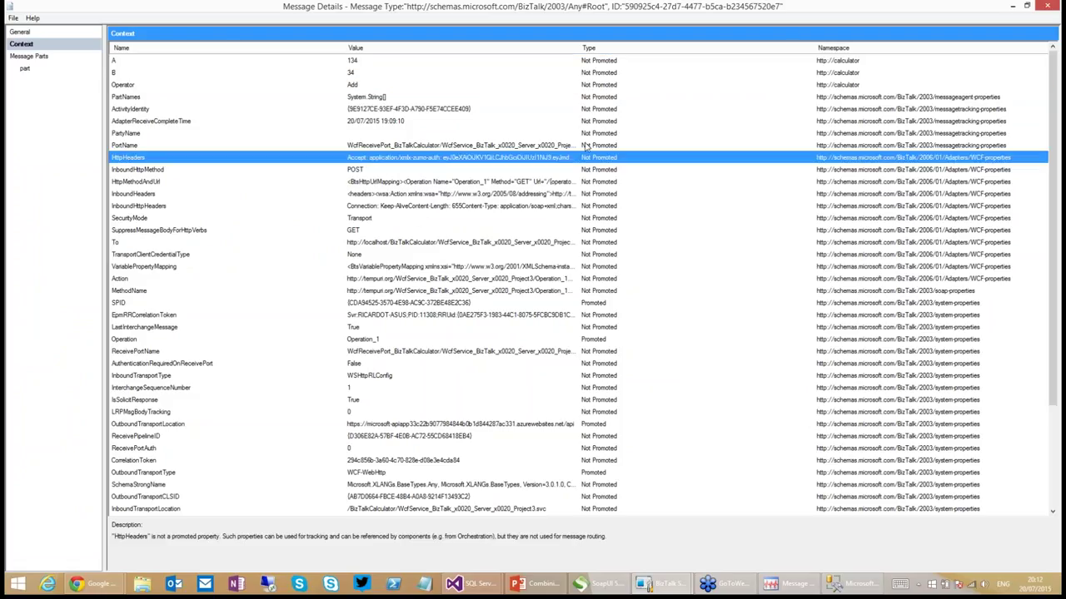
pyautogui.moveTo(580, 48); pyautogui.dragTo(758, 48)
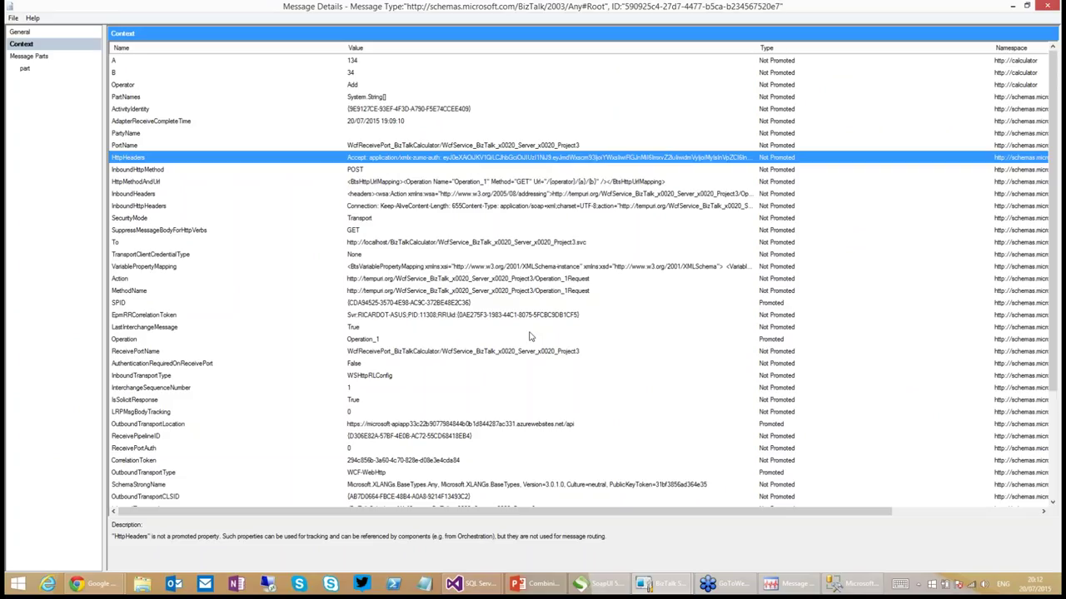
pyautogui.scroll(-4, 588, 369)
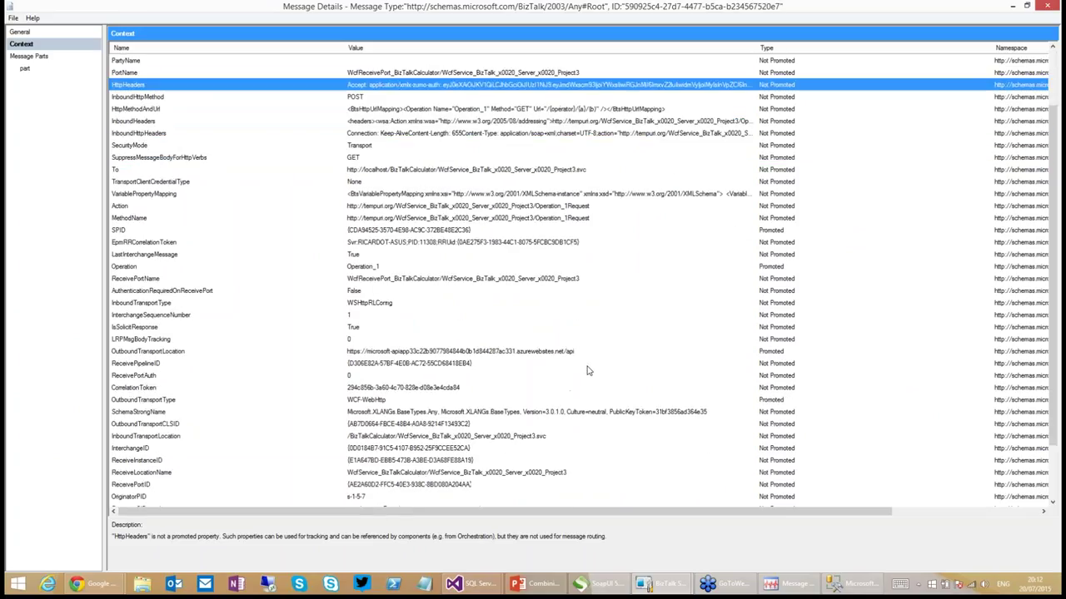
pyautogui.scroll(4, 561, 359)
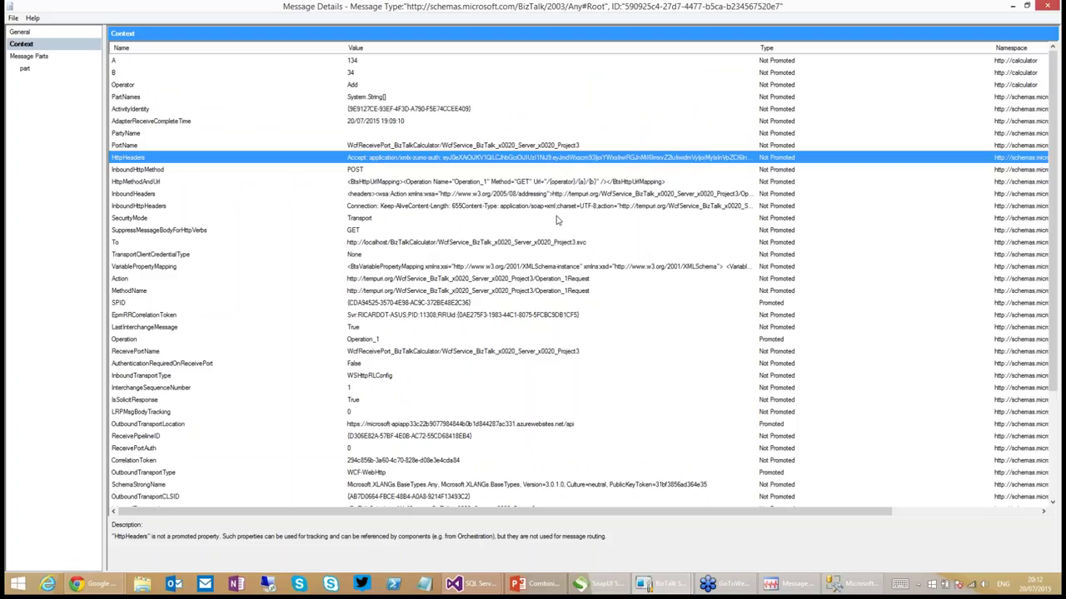
pyautogui.click(1043, 8)
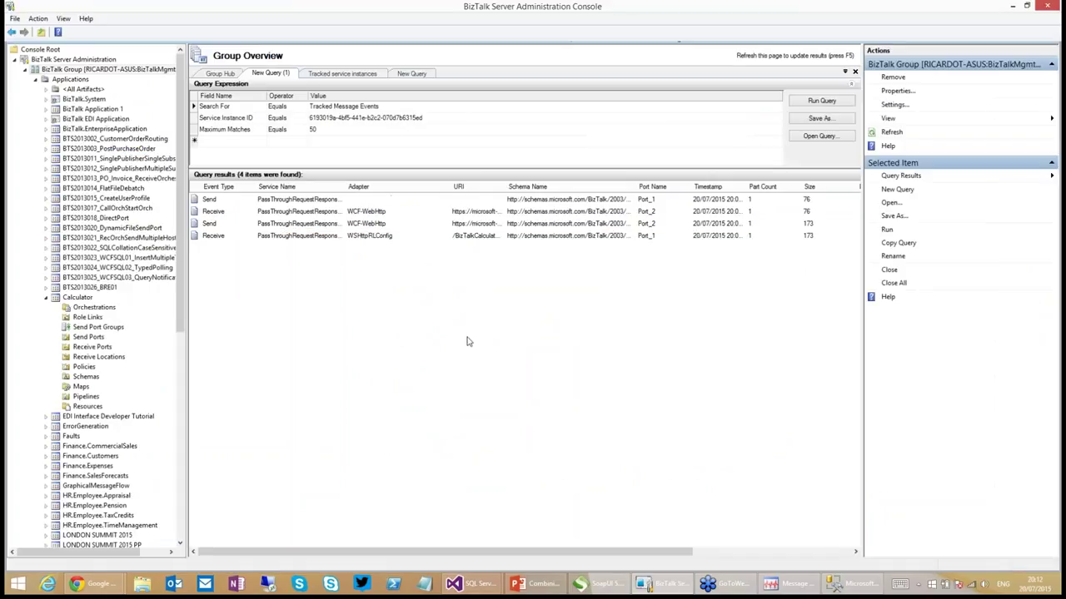
# Bring the Azure portal forward and close the gateway and its settings blades.
pyautogui.moveTo(100, 576)
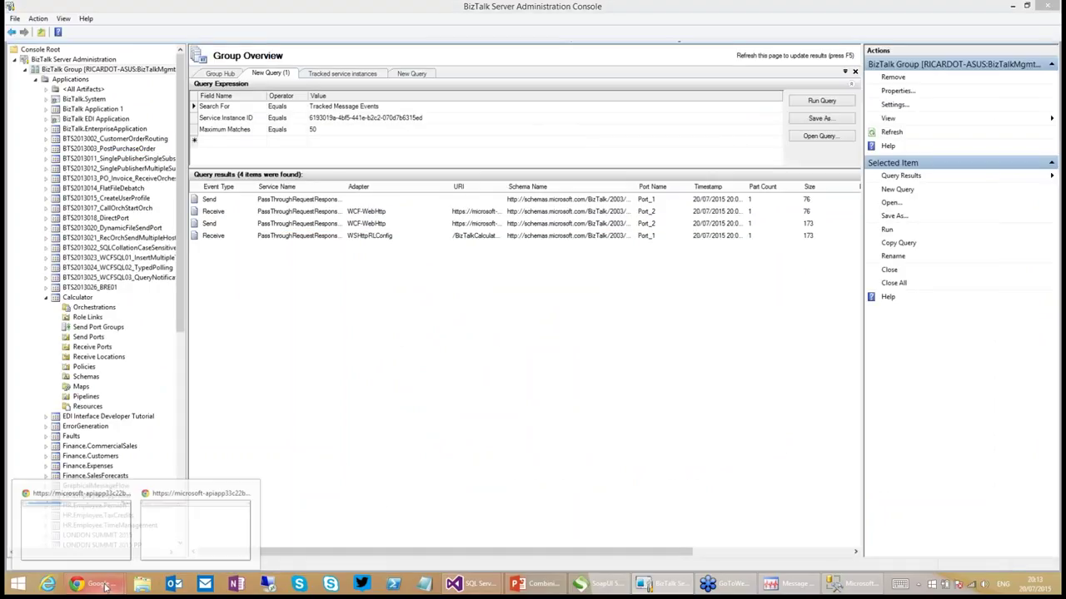
pyautogui.click(93, 533)
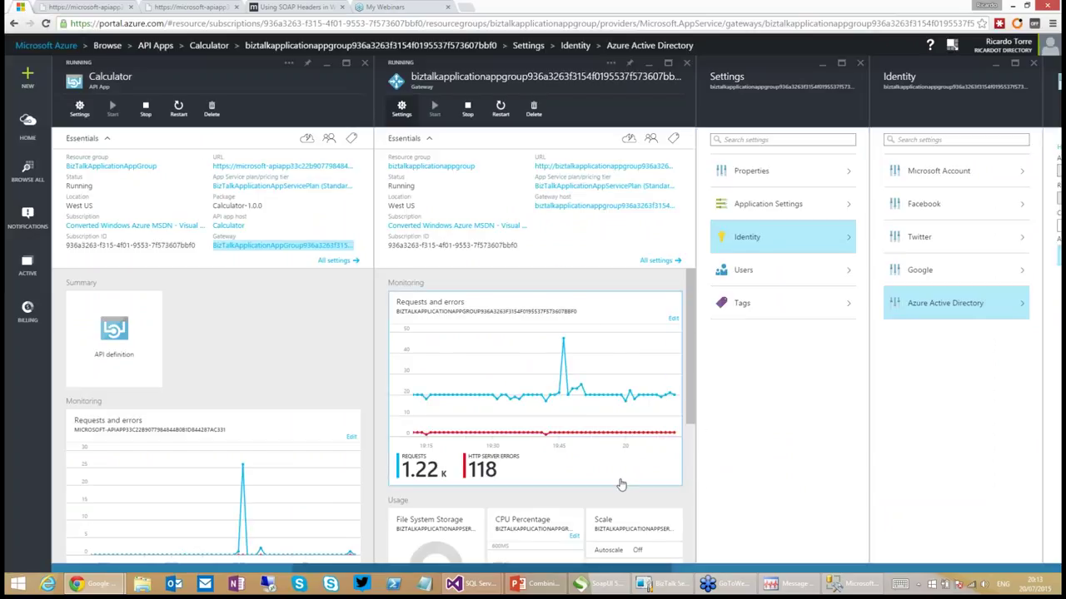
pyautogui.scroll(-1, 674, 483)
pyautogui.scroll(1, 652, 471)
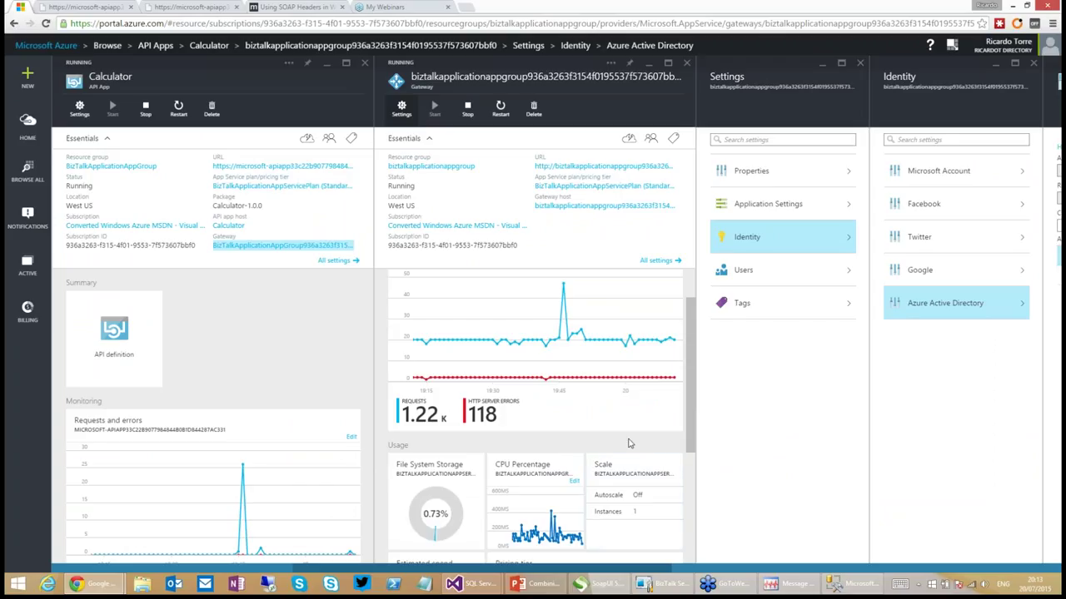
pyautogui.scroll(-2, 249, 341)
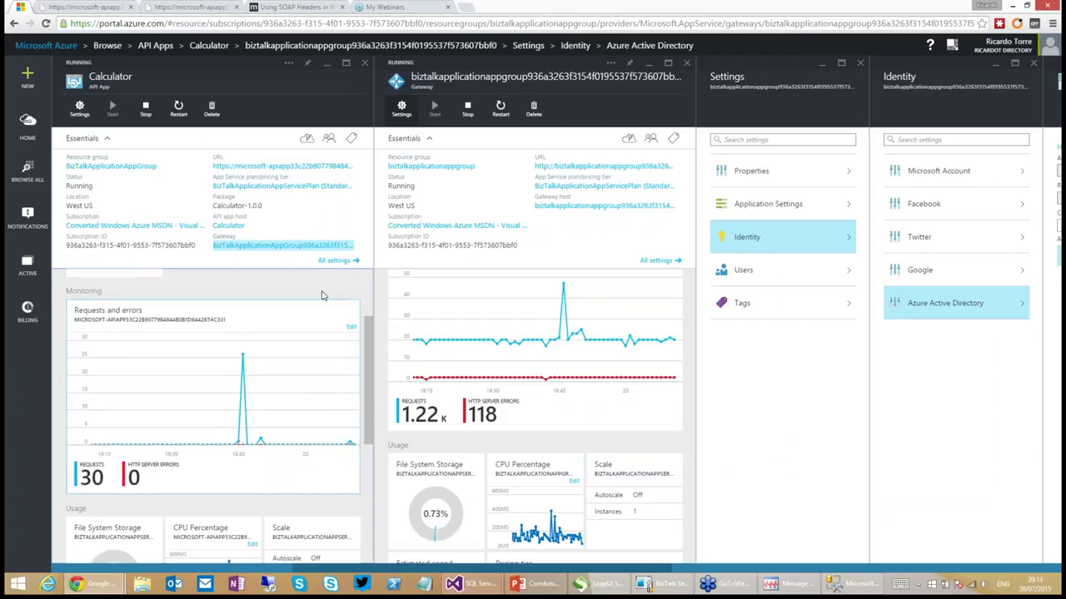
pyautogui.click(410, 103)
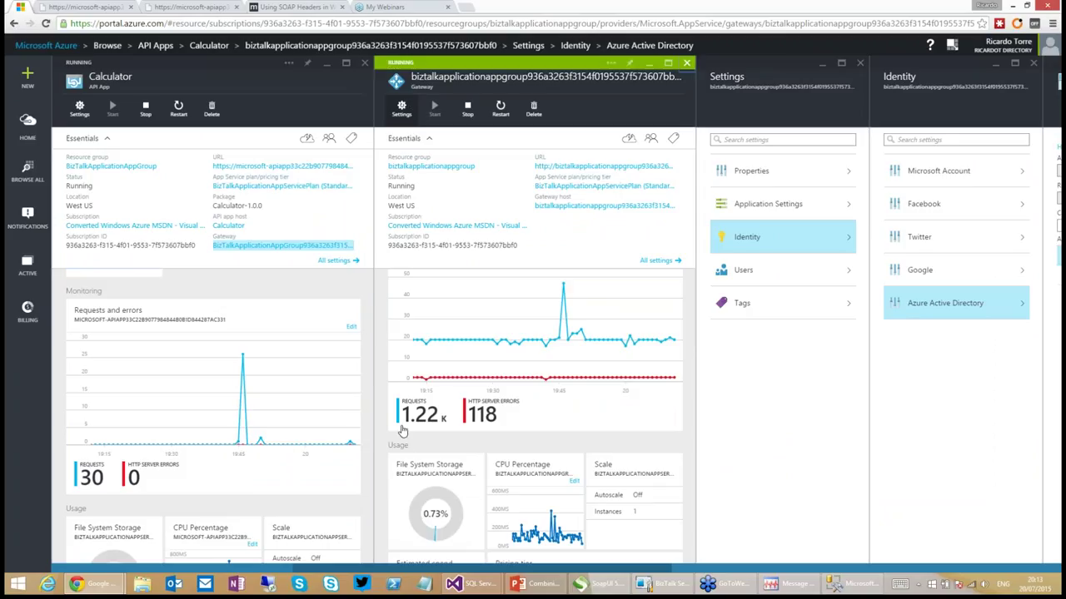
pyautogui.click(686, 63)
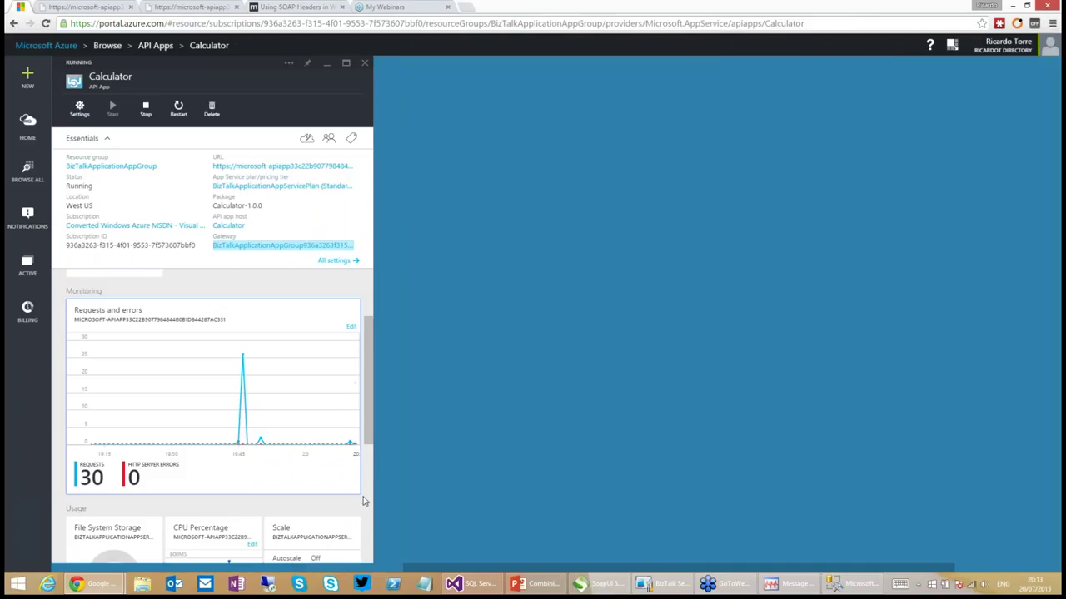
pyautogui.scroll(-2, 333, 466)
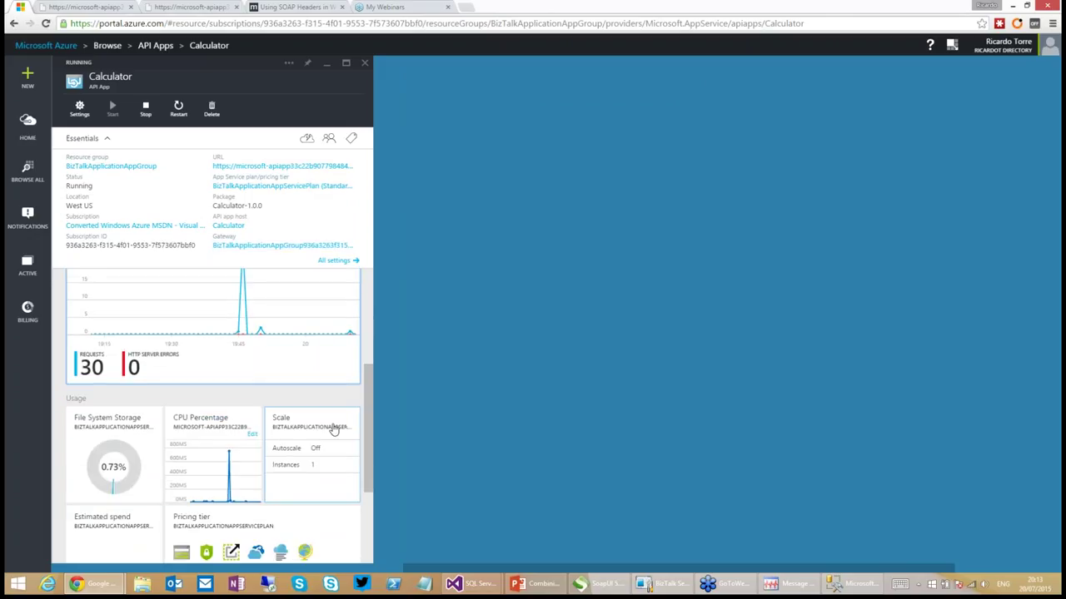
# Open Calculator's requests-and-errors metric (30 requests, 0 errors), then return to SoapUI.
pyautogui.click(349, 362)
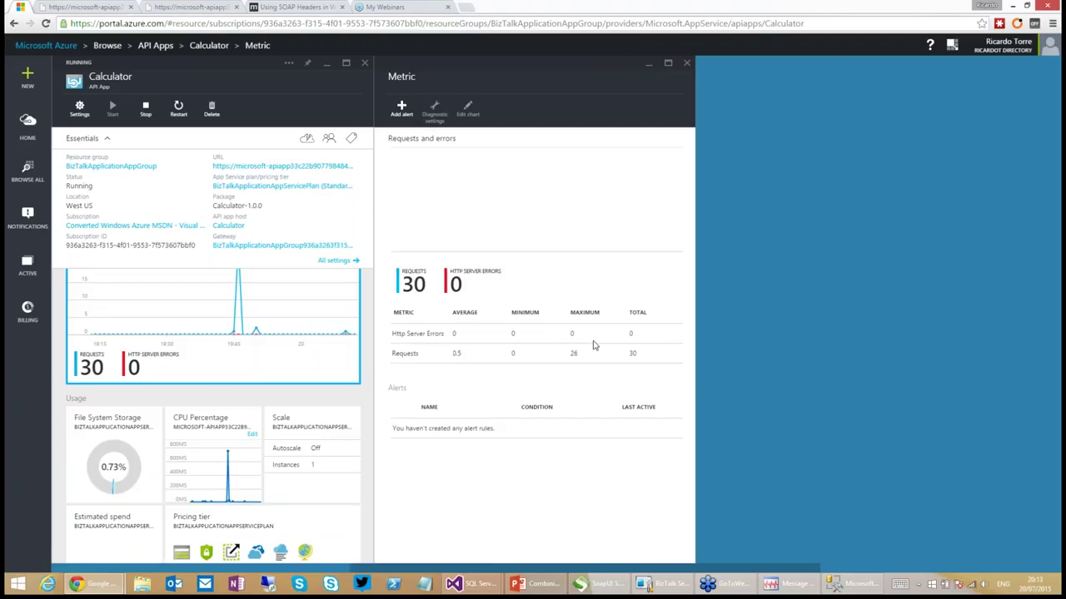
pyautogui.moveTo(668, 251)
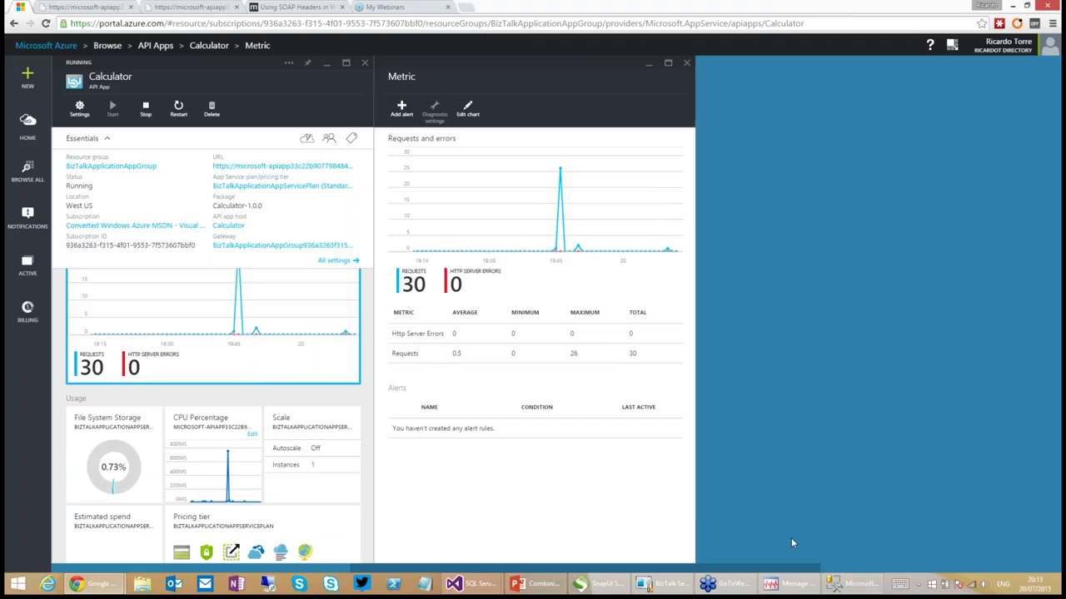
pyautogui.click(615, 591)
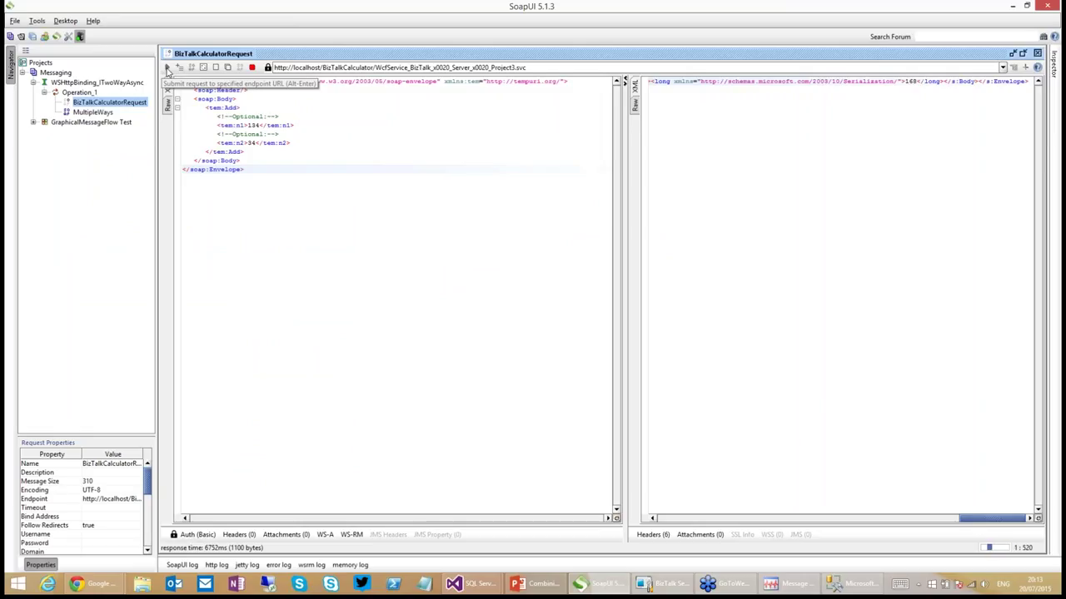
# Resend the calculator Add request four more times, each returning 168, then minimize SoapUI.
pyautogui.click(166, 70)
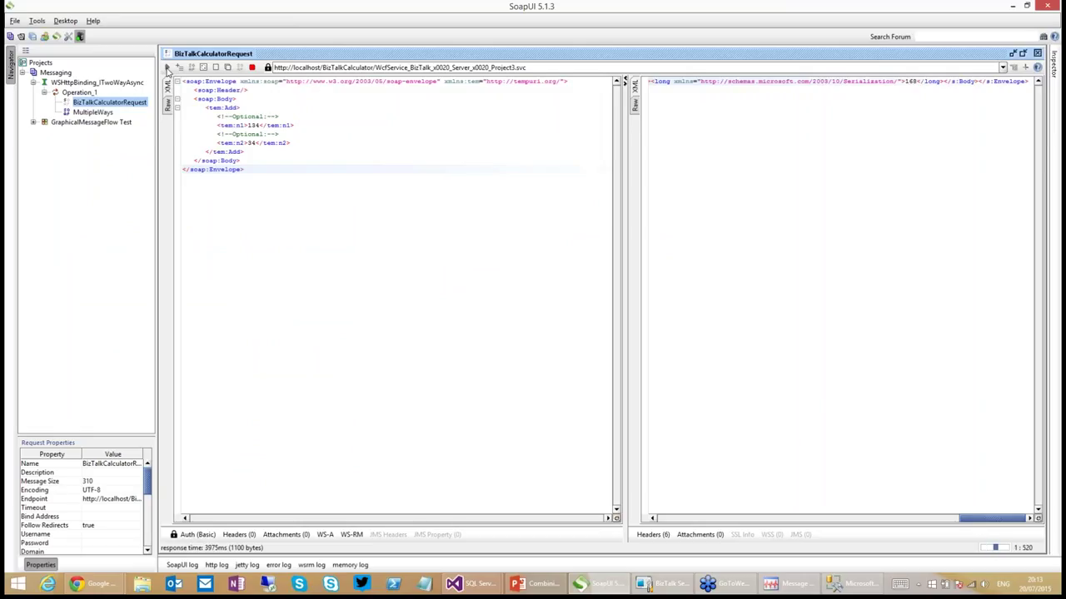
pyautogui.click(168, 70)
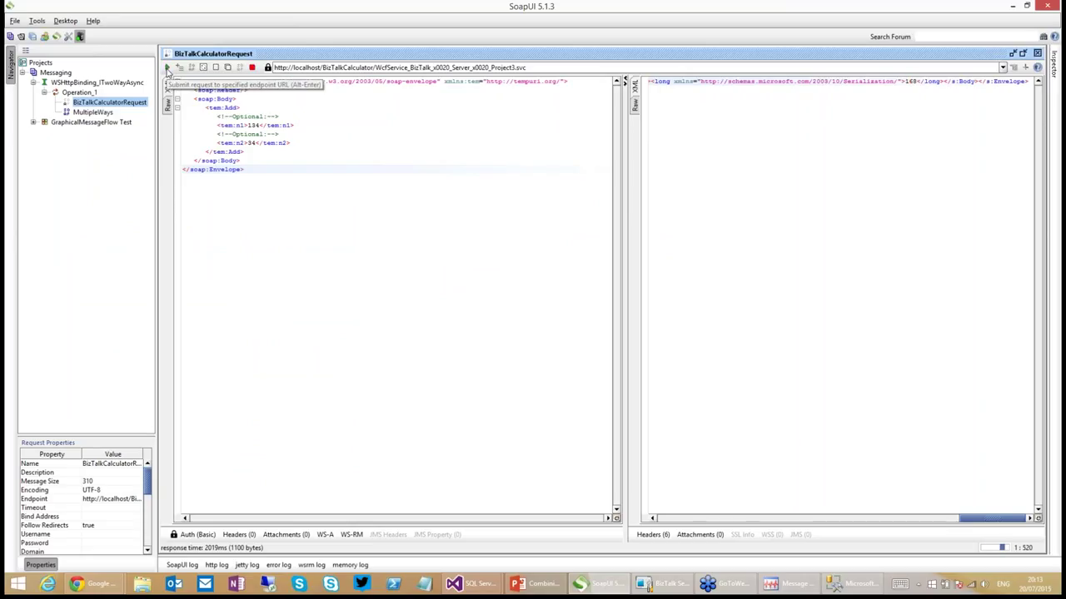
pyautogui.click(167, 70)
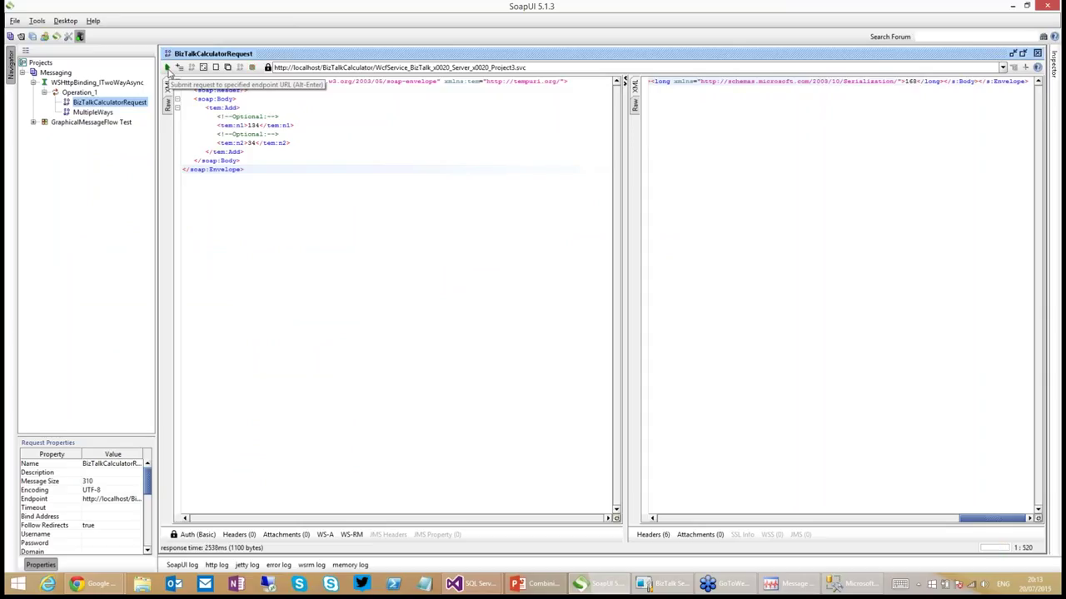
pyautogui.click(167, 70)
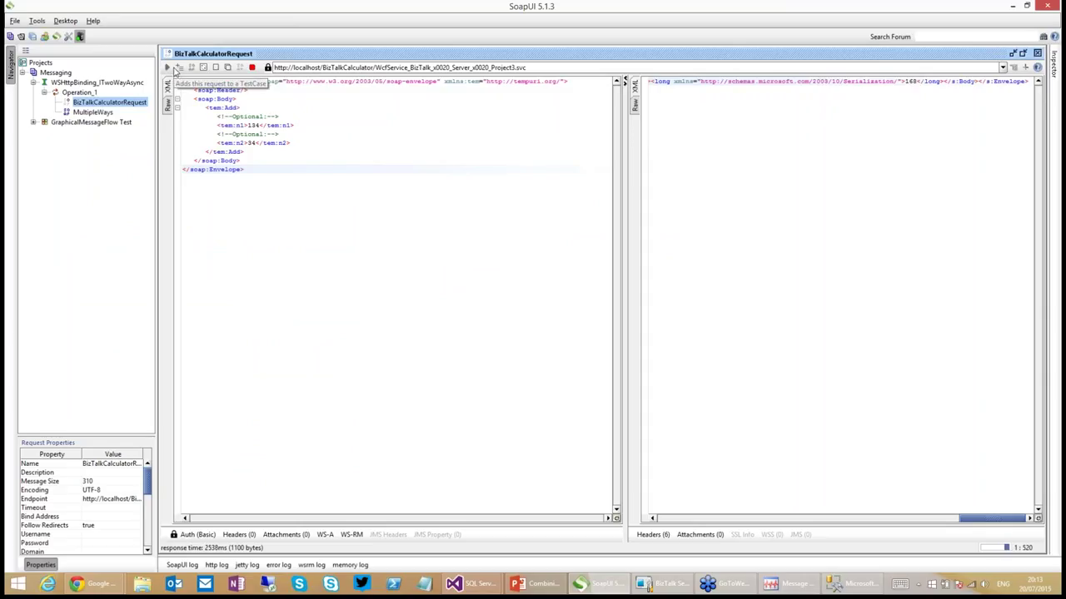
pyautogui.click(1012, 7)
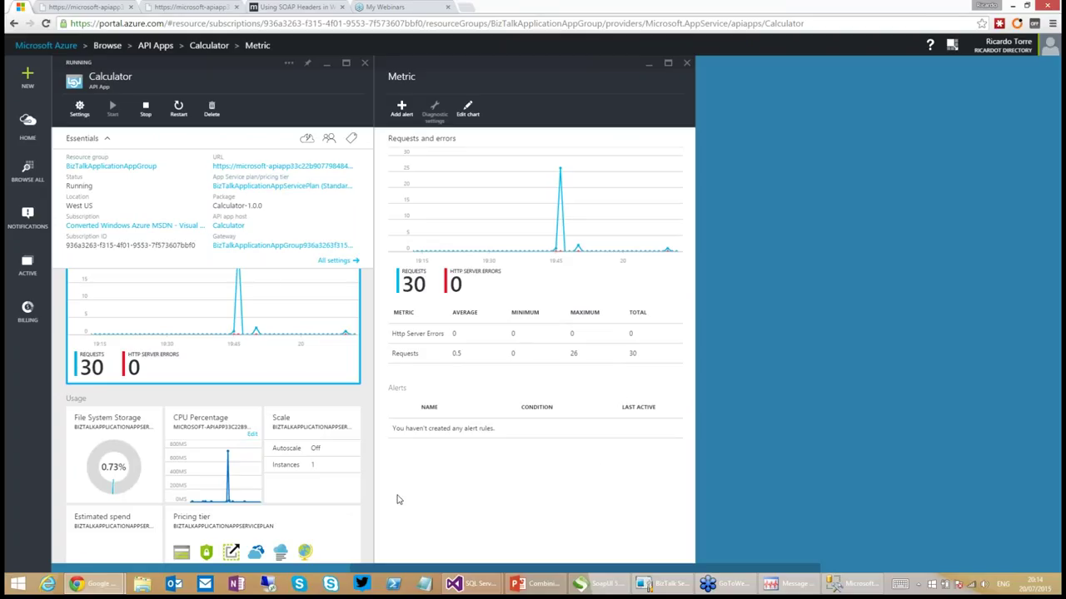
# Scroll to the Calculator Monitoring chart (30 requests, 0 errors), then minimize the browser.
pyautogui.scroll(-2, 284, 438)
pyautogui.scroll(-1, 285, 442)
pyautogui.scroll(1, 284, 445)
pyautogui.scroll(3, 284, 444)
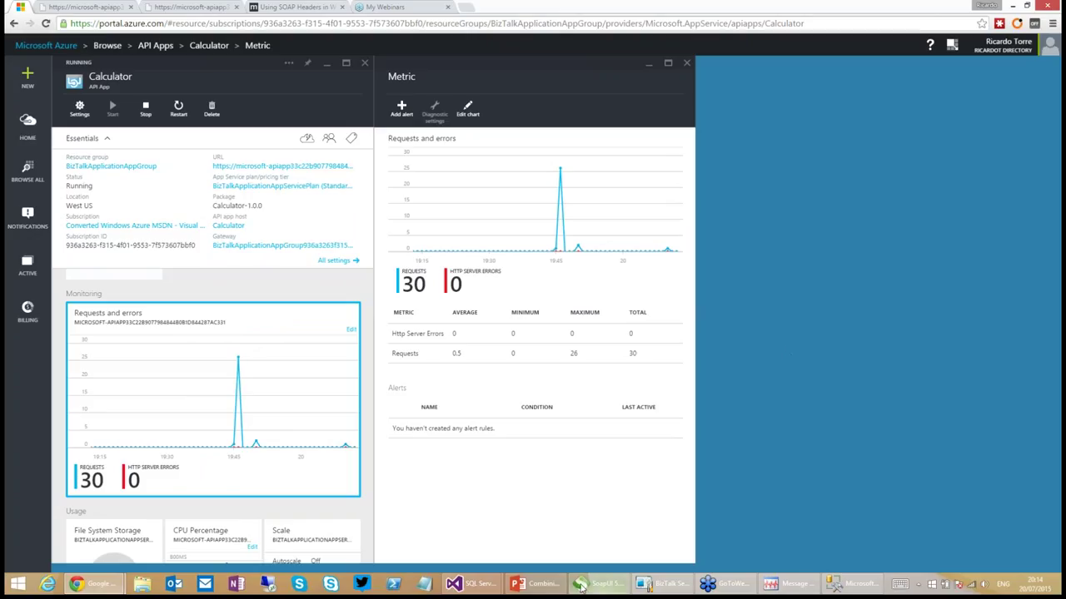
pyautogui.moveTo(539, 591)
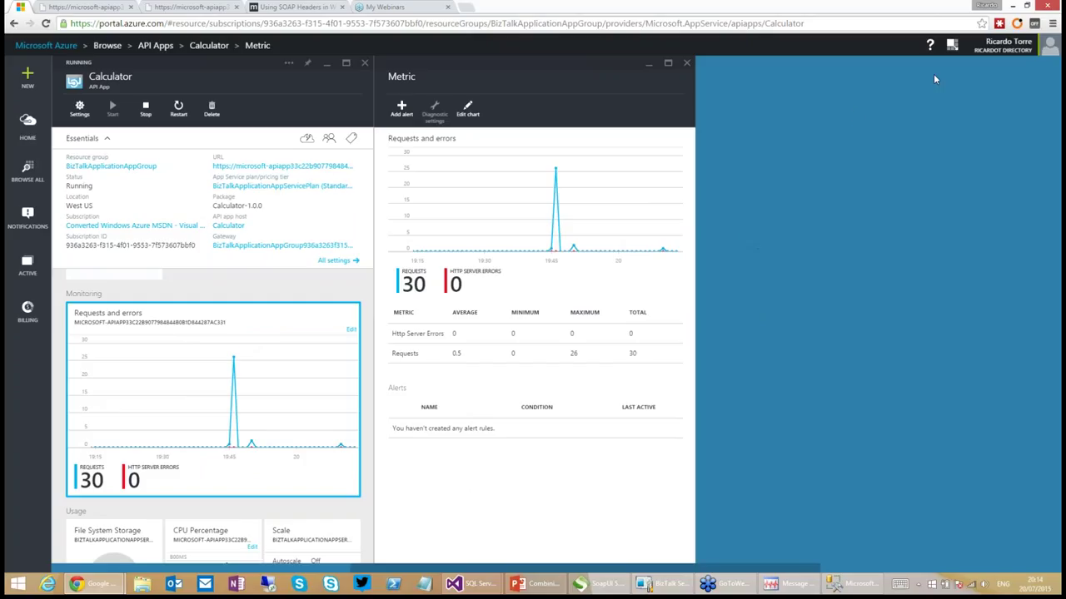
pyautogui.click(1013, 6)
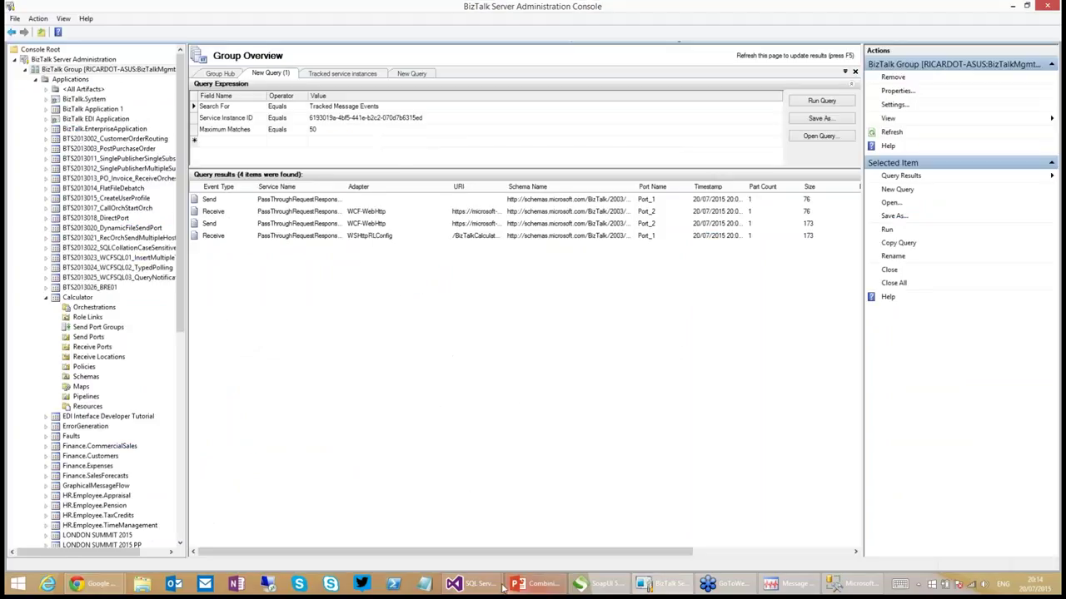
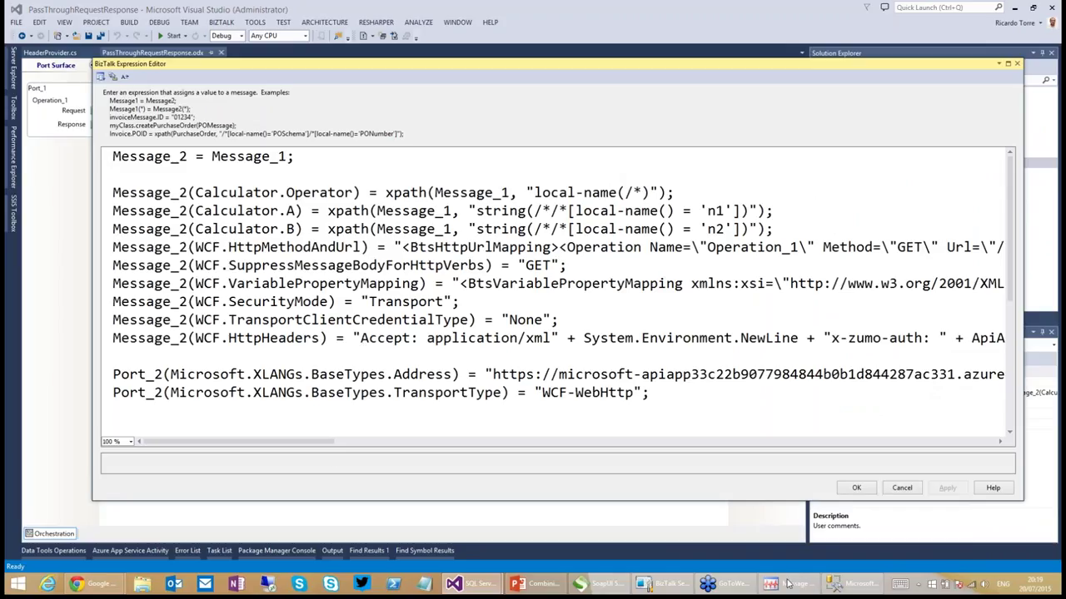
# Switch to the BizTalk Server Administration Console to compare the expression with the static send port.
pyautogui.click(672, 587)
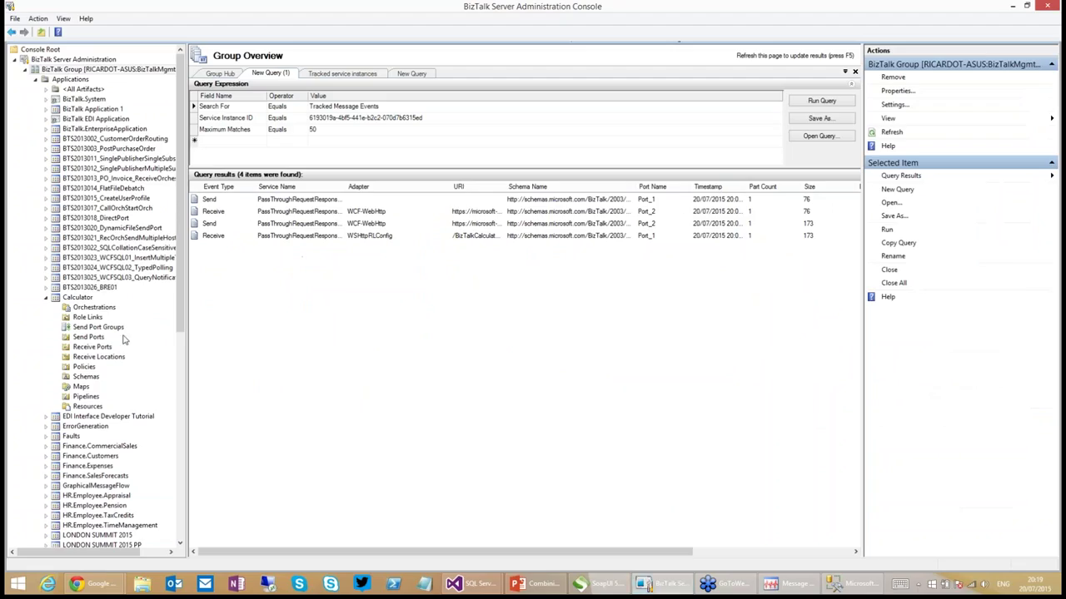
# Open the Calculator application's CalculatorRRApiApp send port and its WCF-WebHttp transport configuration.
pyautogui.click(93, 337)
pyautogui.click(245, 120)
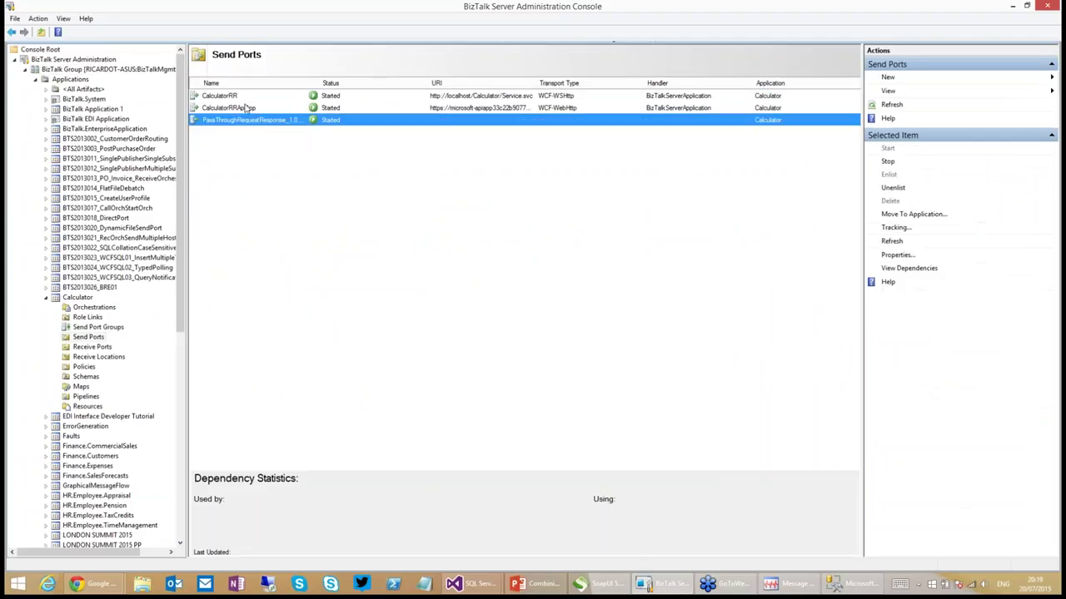
pyautogui.click(246, 108)
pyautogui.doubleClick(245, 109)
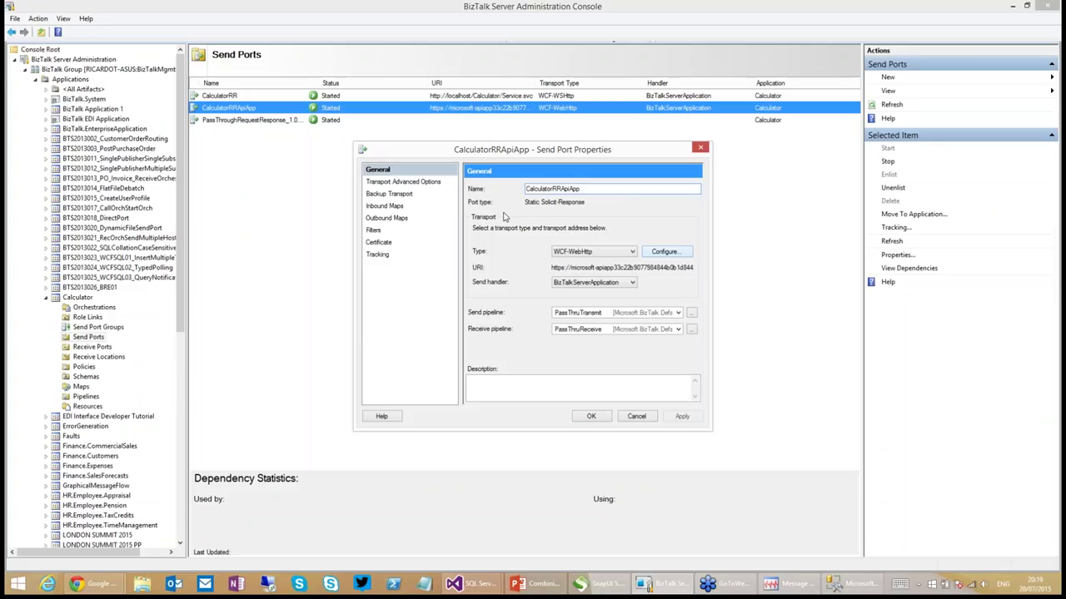
pyautogui.click(665, 251)
# Review the Messages settings: outbound Accept application/xml and x-zumo-auth headers, and GET body suppression.
pyautogui.click(622, 146)
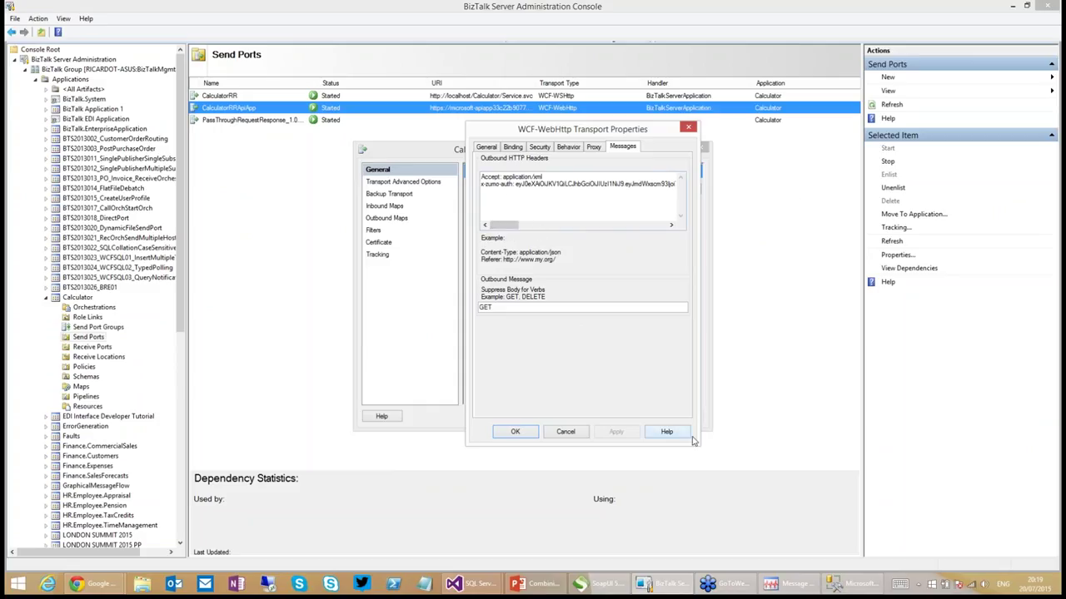
pyautogui.click(734, 581)
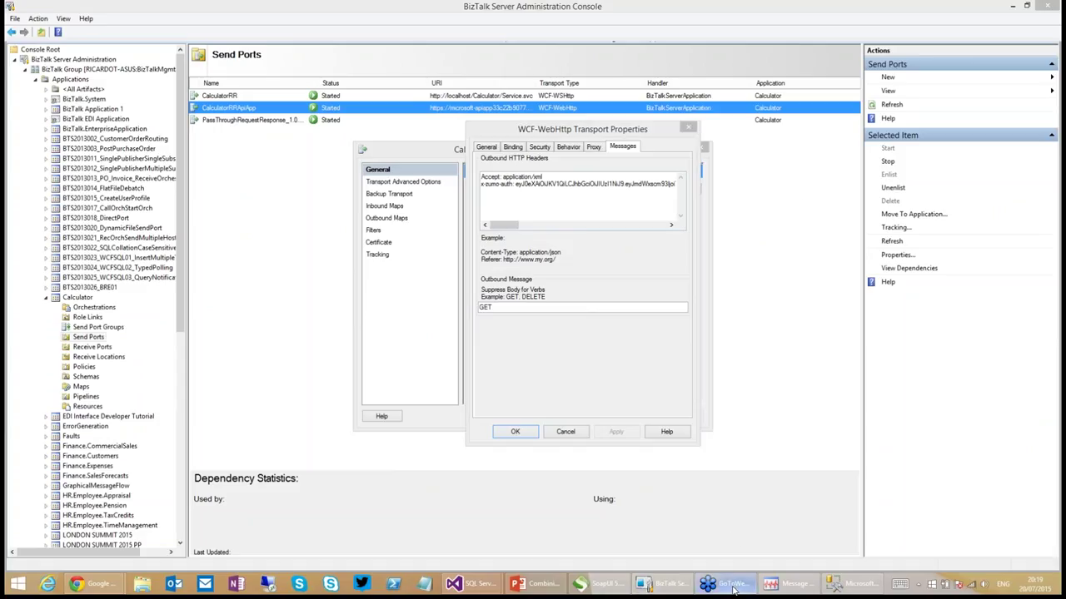